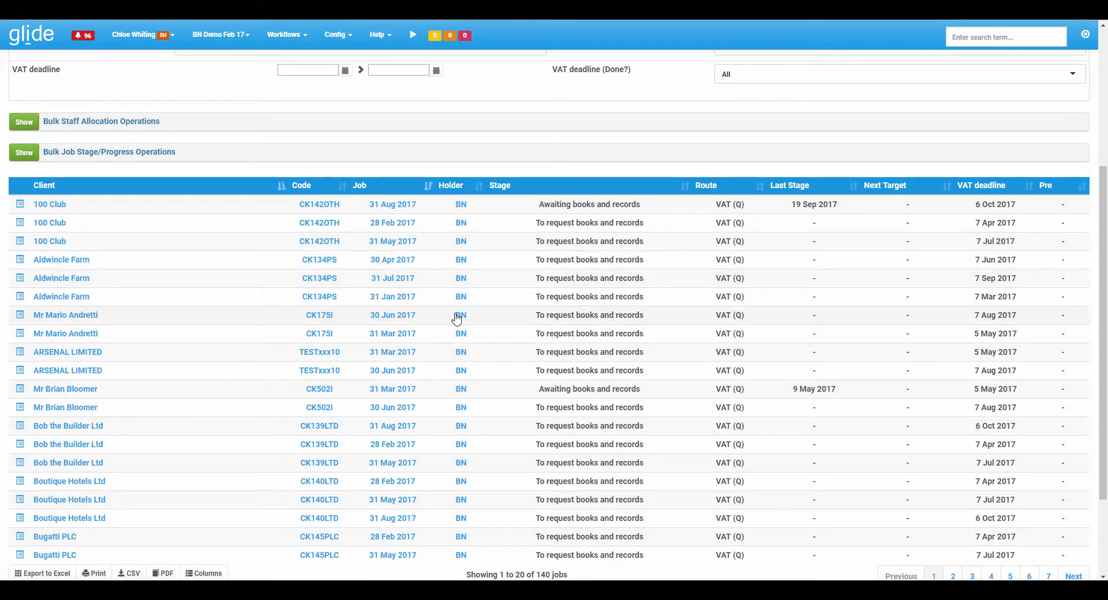
- Open the first 30 Jun 2017 VAT job in the jobs list and look at the stages' target column
{"action": "left_click", "coordinate": [386, 316]}
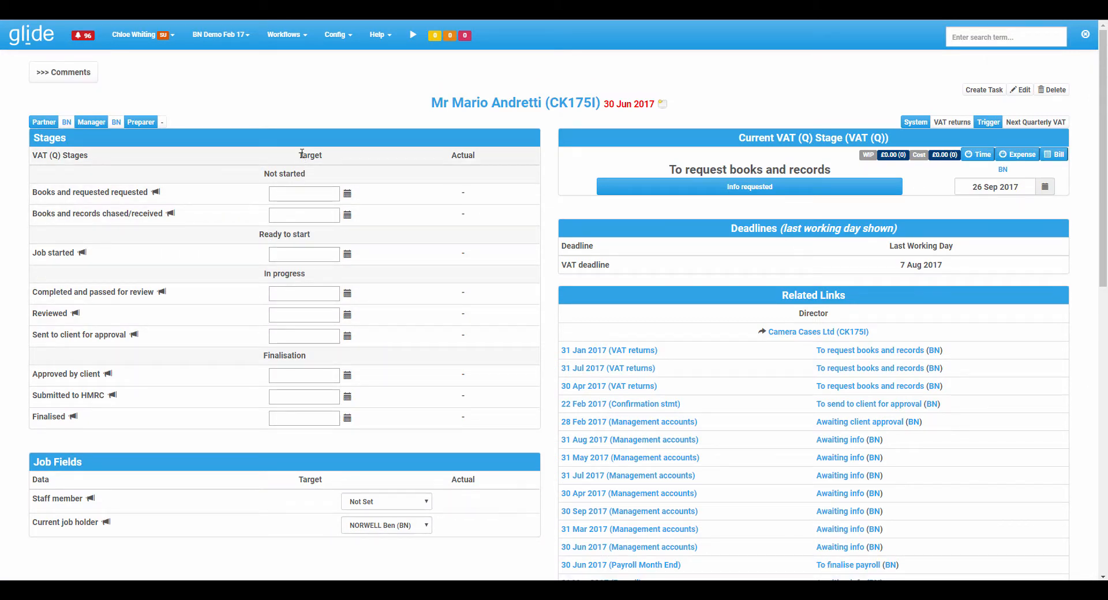
{"action": "left_click_drag", "start_coordinate": [298, 154], "coordinate": [332, 154]}
{"action": "left_click", "coordinate": [347, 157]}
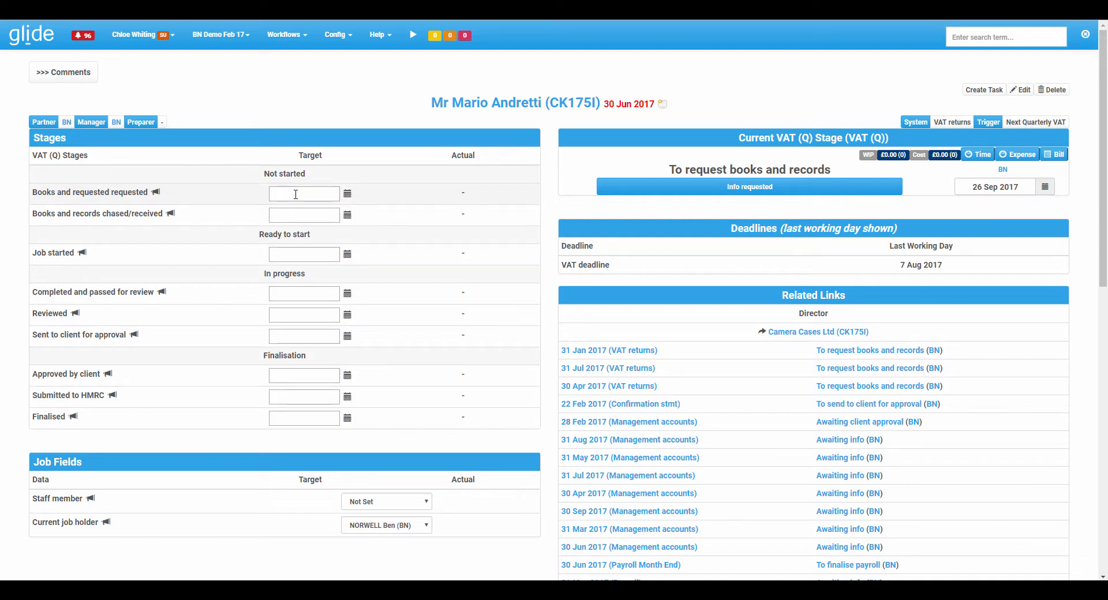
- Set the Books and requested requested stage's target date to 12 Sep 2017 and clear it again
{"action": "left_click", "coordinate": [348, 193]}
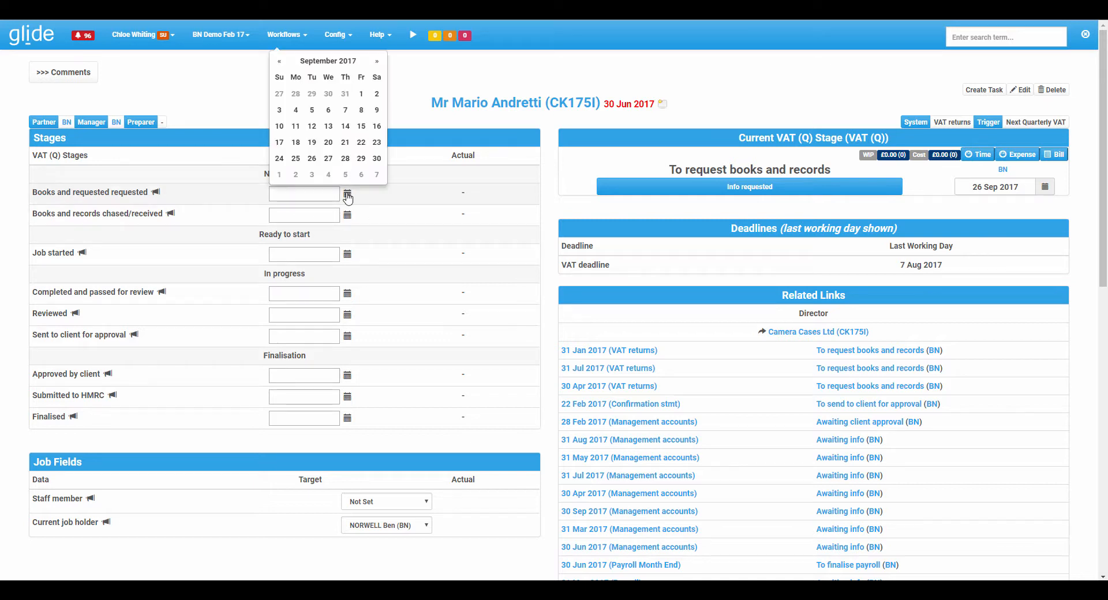
{"action": "left_click", "coordinate": [313, 126]}
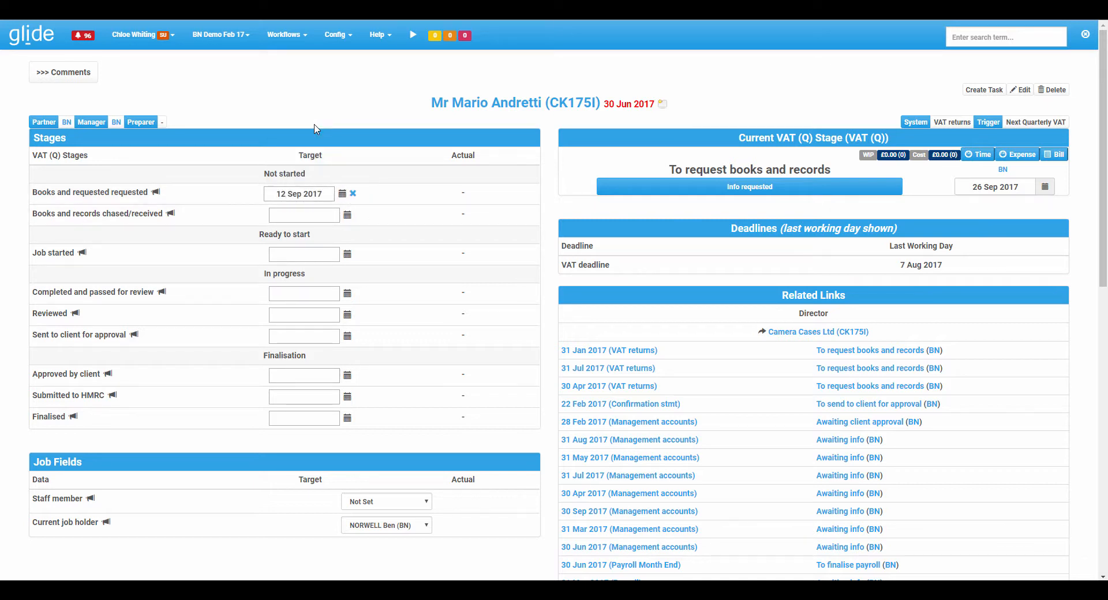
{"action": "left_click", "coordinate": [343, 196]}
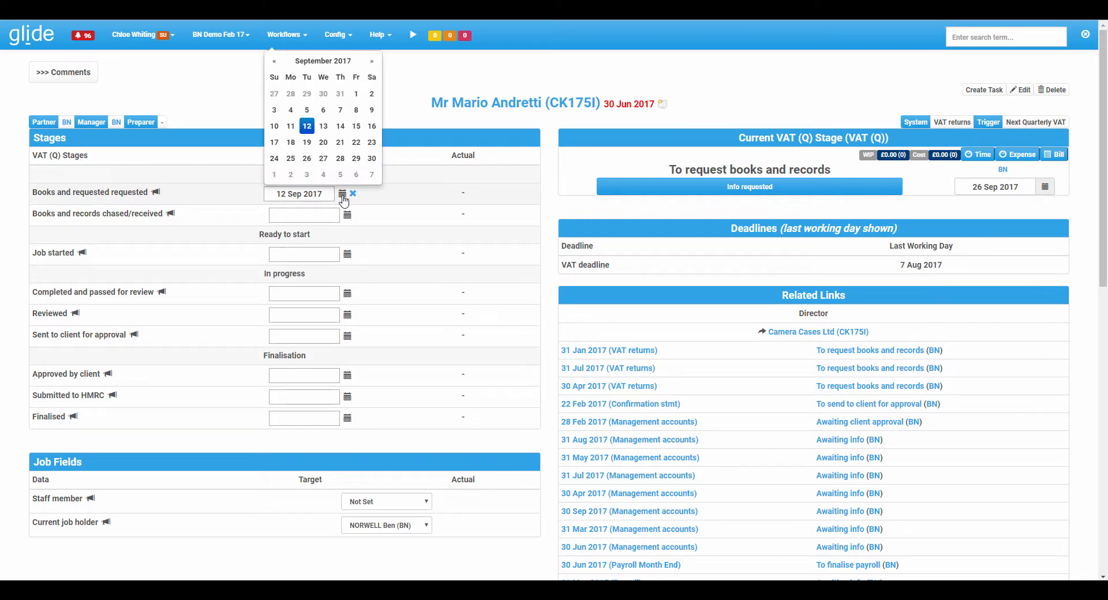
{"action": "left_click", "coordinate": [314, 61]}
{"action": "left_click", "coordinate": [315, 61]}
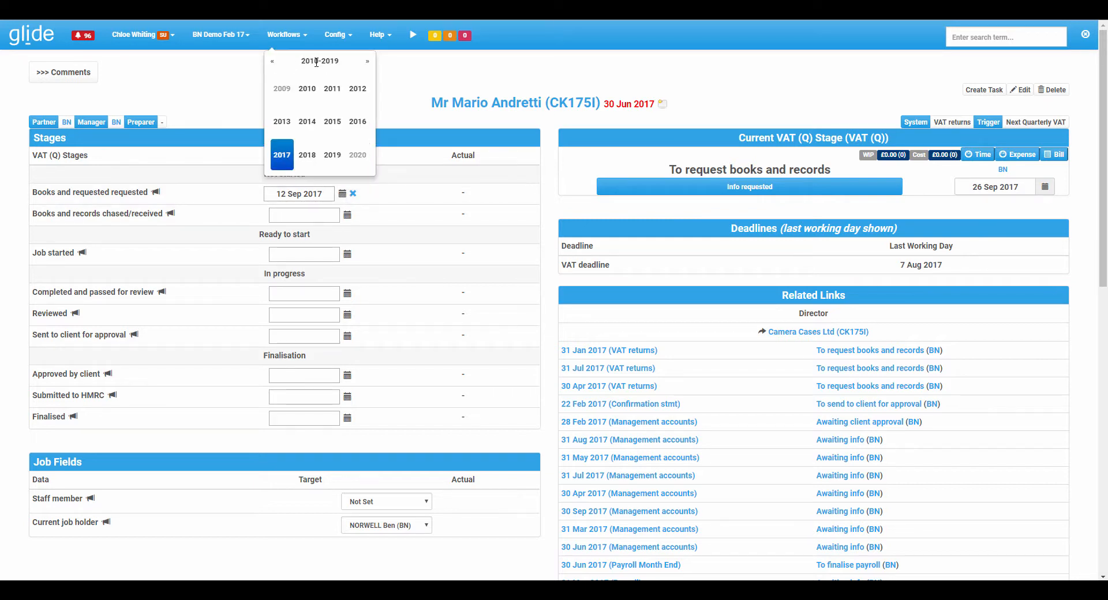
{"action": "left_click", "coordinate": [245, 70]}
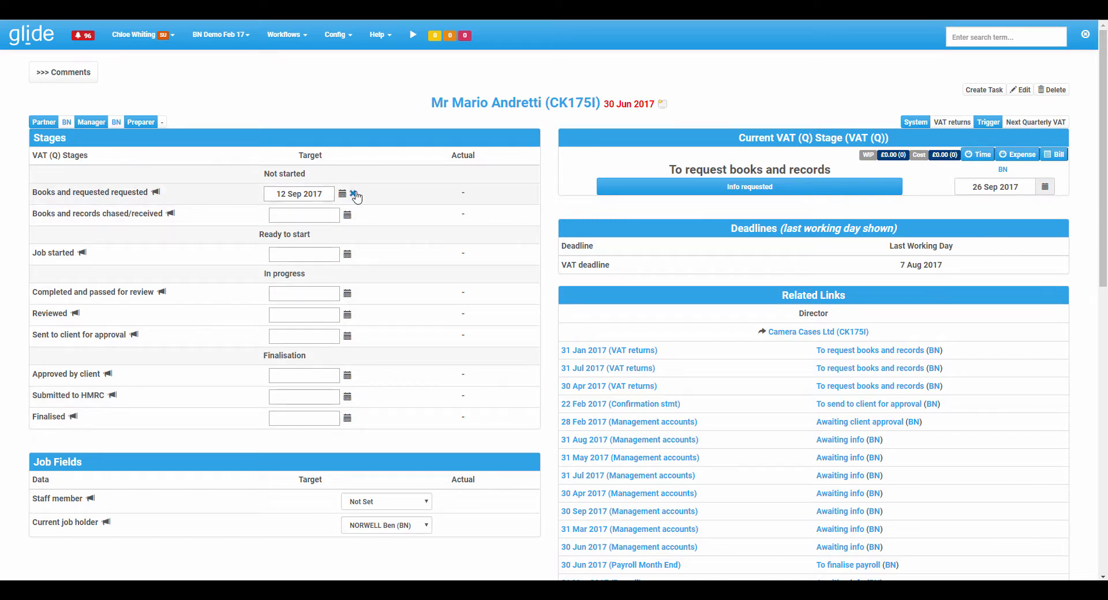
{"action": "left_click", "coordinate": [352, 194]}
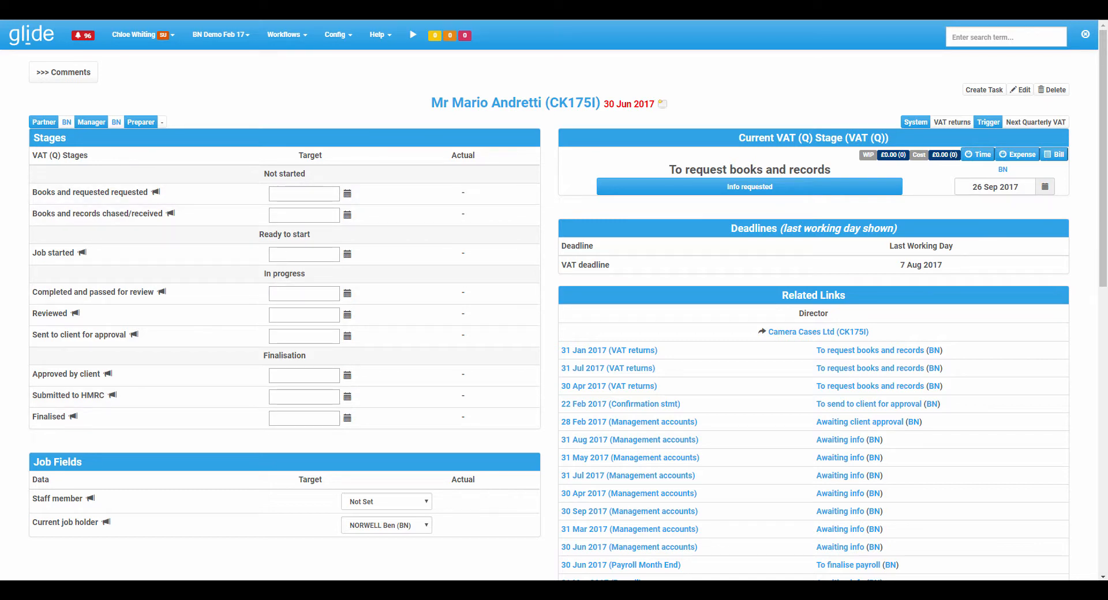
- Open the VAT returns workflow system for editing in a separate browser tab and show its workflow routes
{"action": "right_click", "coordinate": [79, 15]}
{"action": "left_click", "coordinate": [110, 30]}
{"action": "left_click", "coordinate": [341, 35]}
{"action": "left_click", "coordinate": [366, 134]}
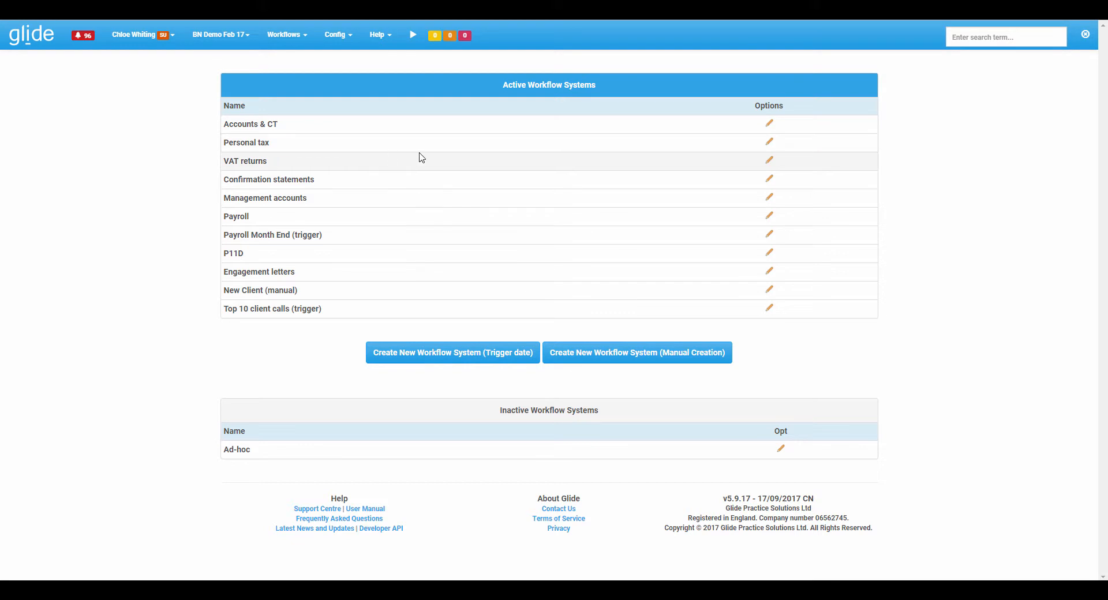
{"action": "left_click", "coordinate": [769, 161]}
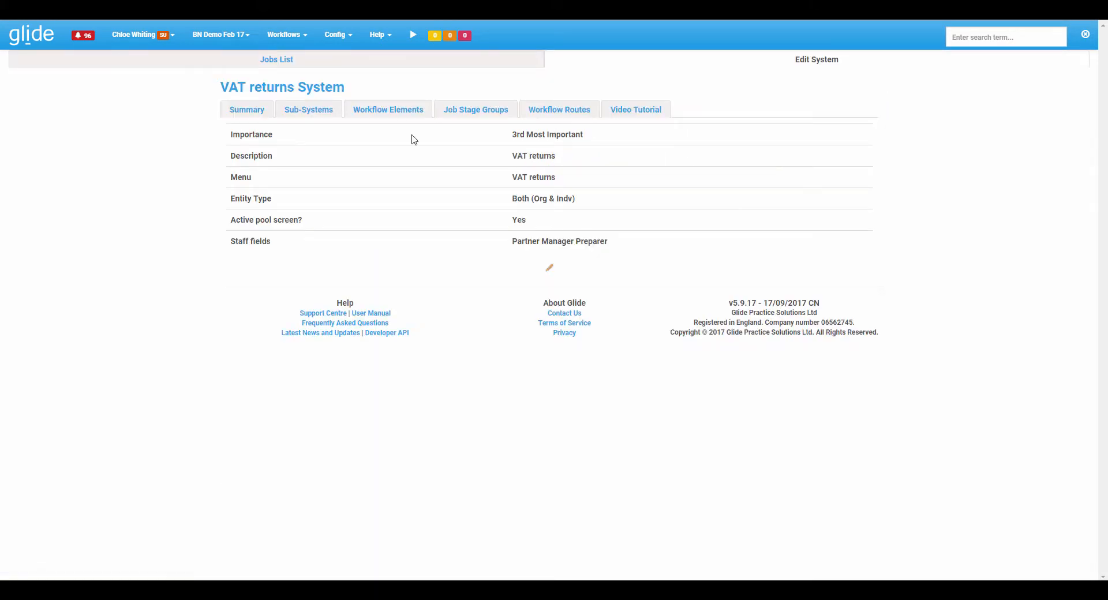
{"action": "left_click", "coordinate": [572, 114]}
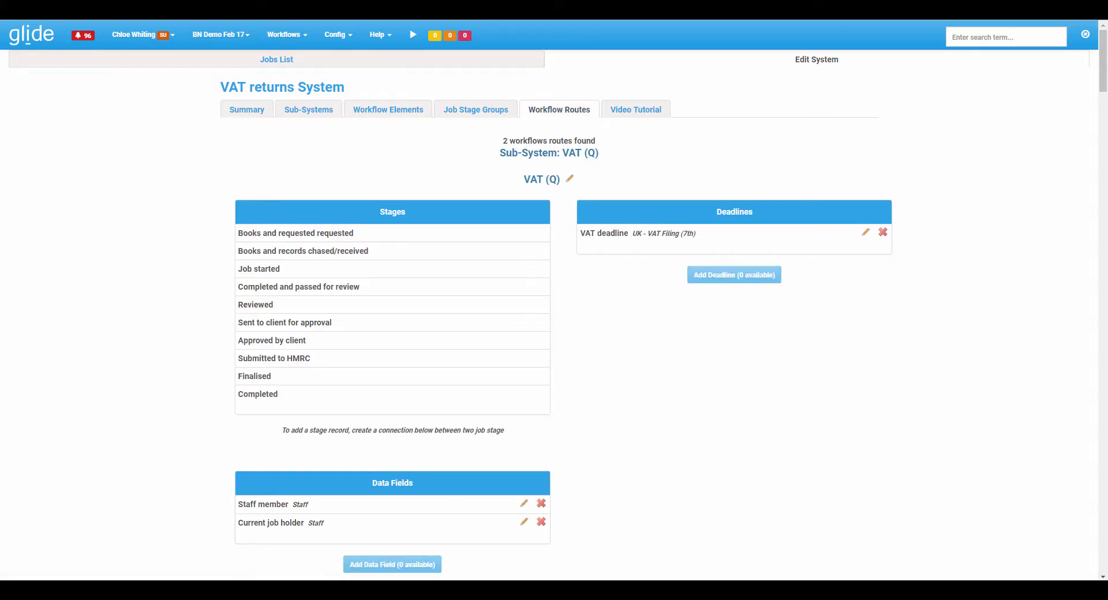
- Return to the VAT job, open its client record and go to the client's 31 Mar 2017 VAT returns job
{"action": "left_click", "coordinate": [283, 9]}
{"action": "left_click", "coordinate": [480, 108]}
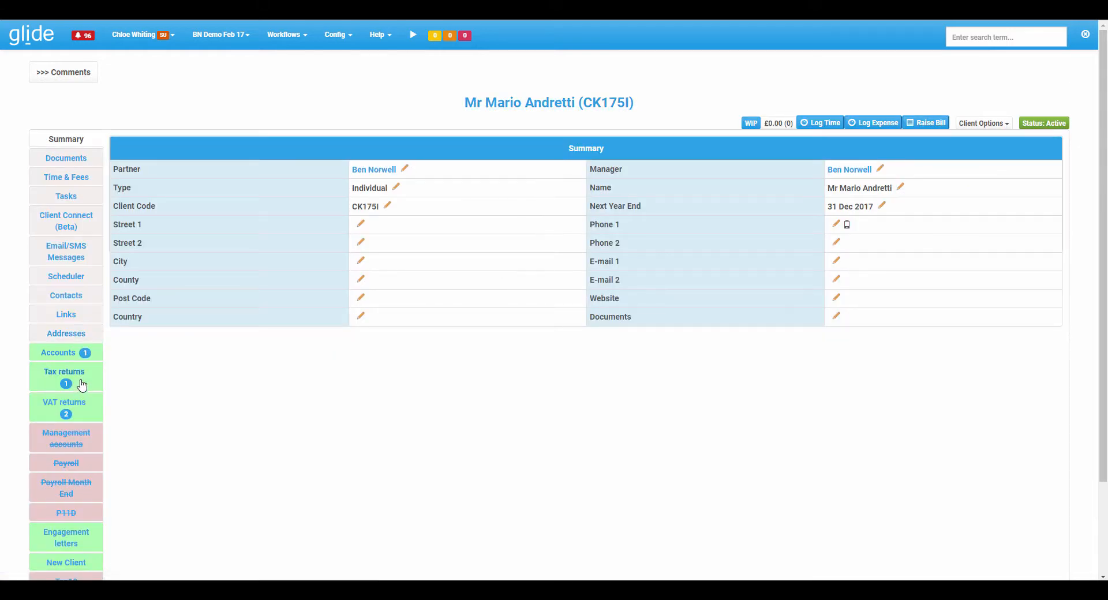
{"action": "left_click", "coordinate": [72, 414]}
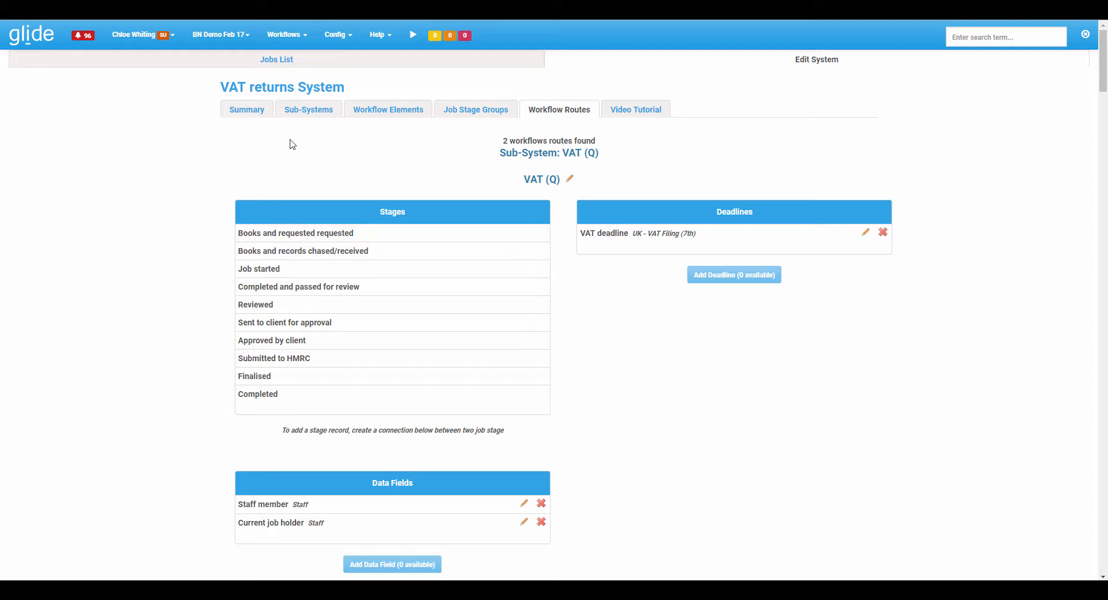
- Examine the On Creation and 'on taking from the pool' workflow steps and their actions in the VAT (Q) route
{"action": "scroll", "coordinate": [91, 277], "scroll_direction": "down", "scroll_amount": 3}
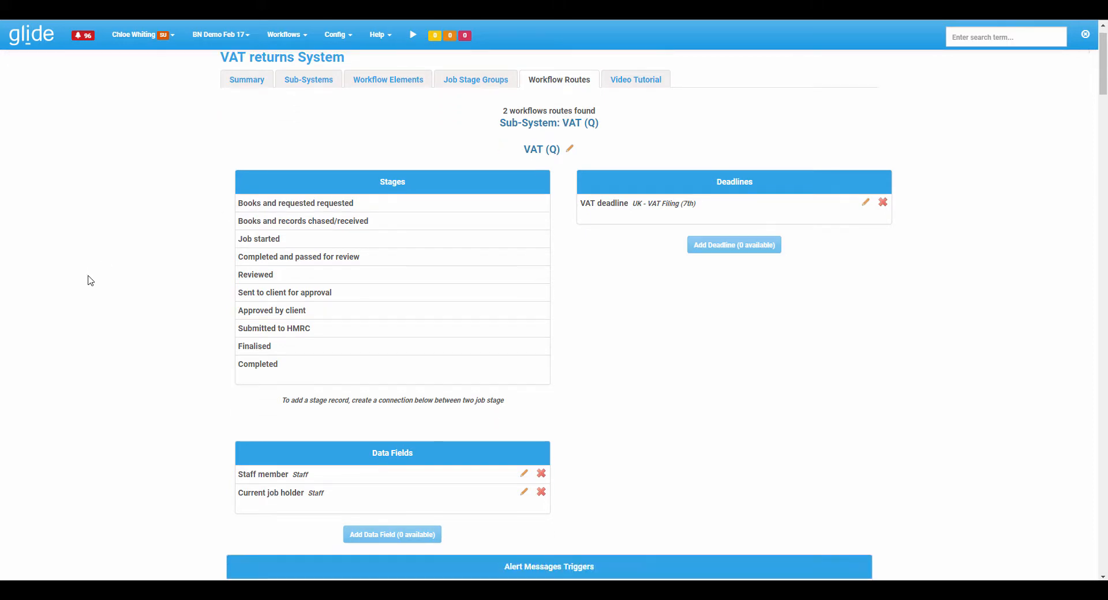
{"action": "scroll", "coordinate": [110, 281], "scroll_direction": "down", "scroll_amount": 8}
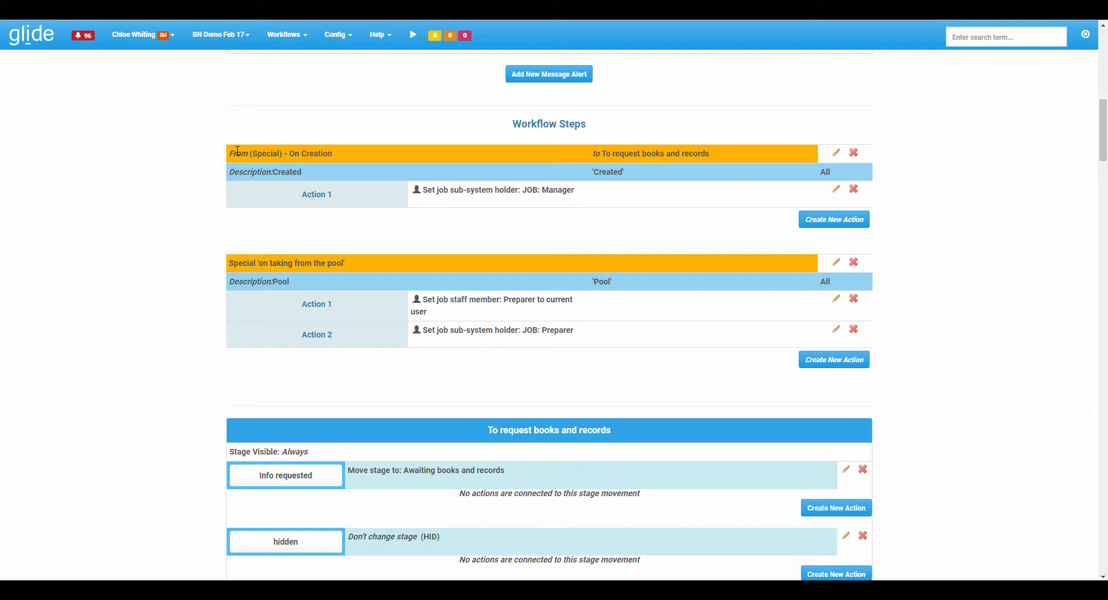
{"action": "left_click_drag", "start_coordinate": [237, 153], "coordinate": [348, 152]}
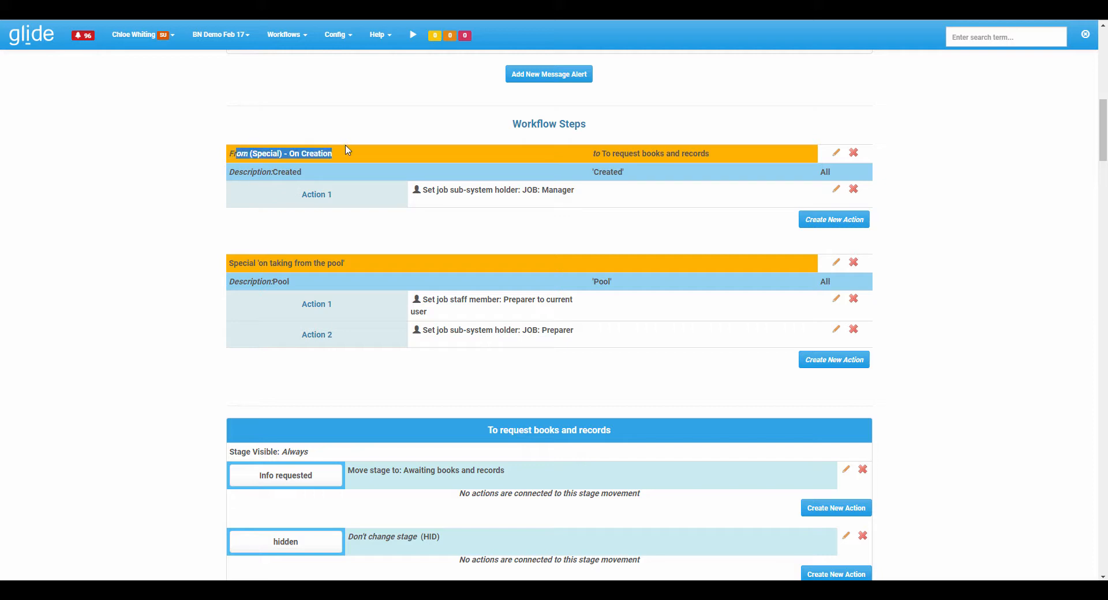
{"action": "left_click", "coordinate": [235, 163]}
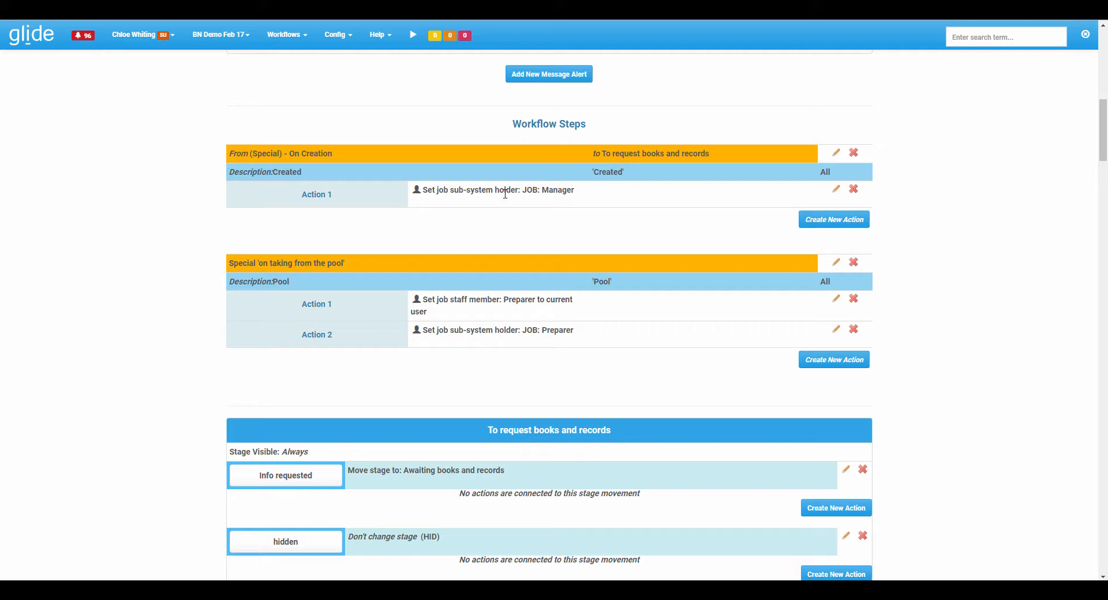
{"action": "left_click_drag", "start_coordinate": [247, 265], "coordinate": [358, 262]}
{"action": "left_click", "coordinate": [240, 275]}
{"action": "scroll", "coordinate": [278, 295], "scroll_direction": "down", "scroll_amount": 2}
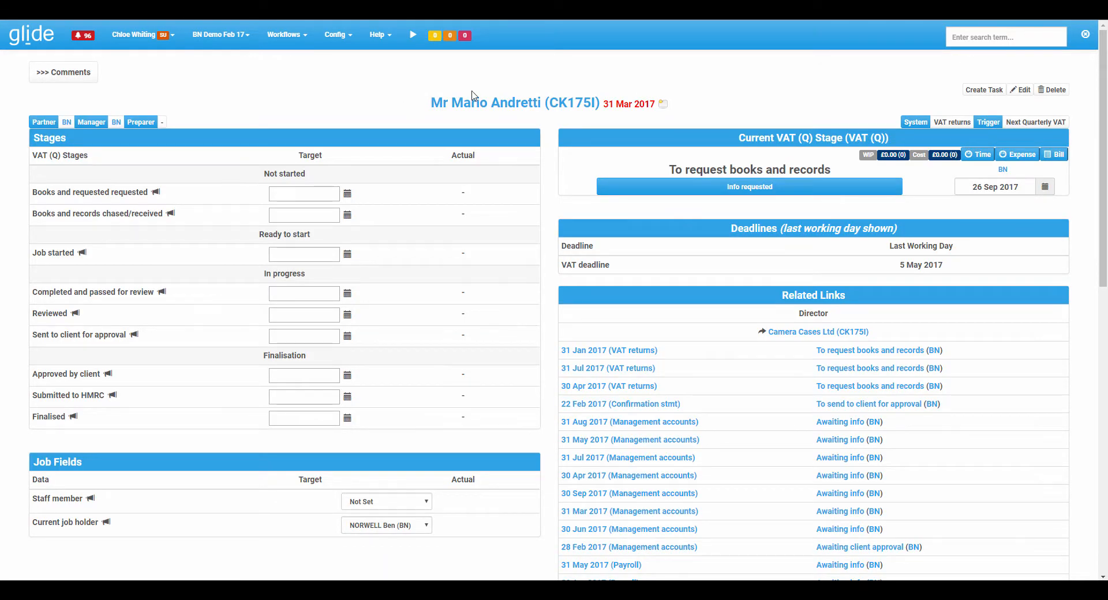
- Compare the 31 Mar 2017 VAT job's current stage with the To request books and records stage in the workflow route
{"action": "left_click_drag", "start_coordinate": [673, 169], "coordinate": [831, 167]}
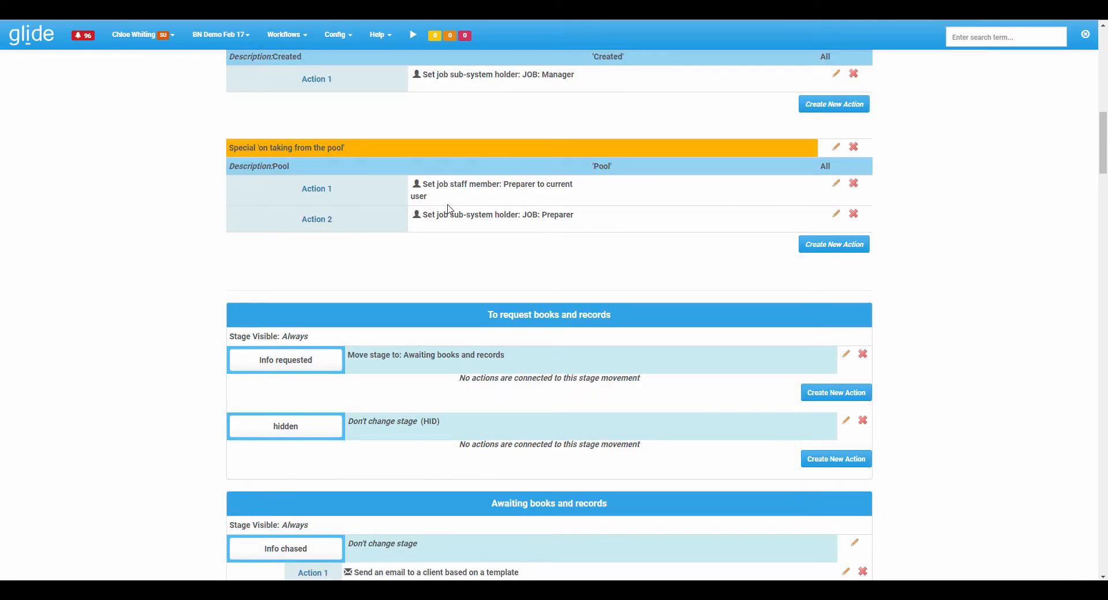
{"action": "left_click_drag", "start_coordinate": [489, 315], "coordinate": [610, 316]}
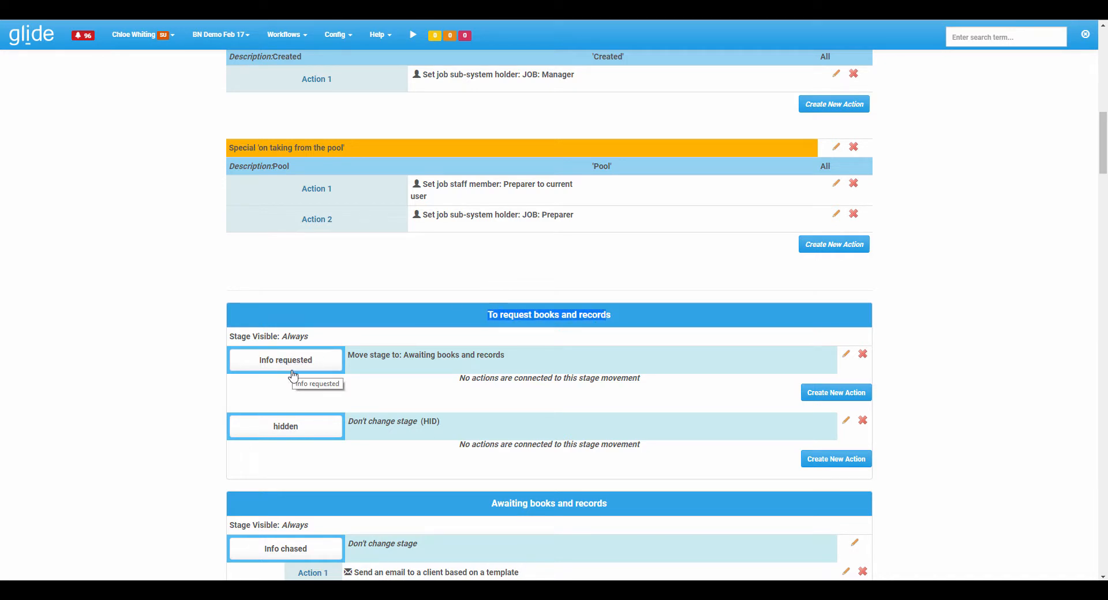
{"action": "left_click", "coordinate": [292, 397]}
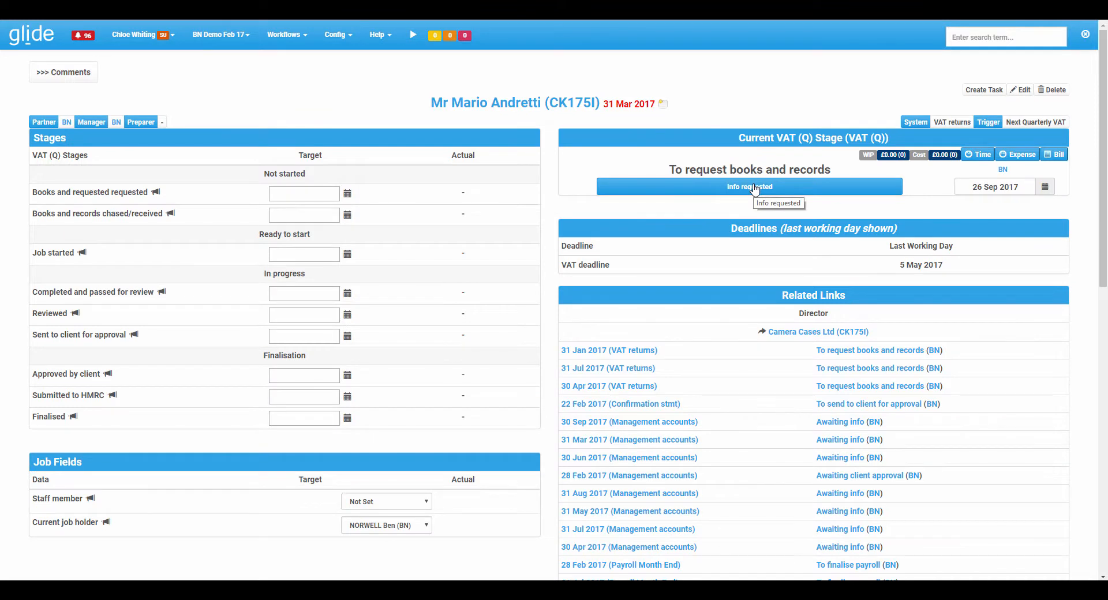
- Record the information as requested on the 31 Mar 2017 VAT job and check its current stage
{"action": "left_click", "coordinate": [751, 186]}
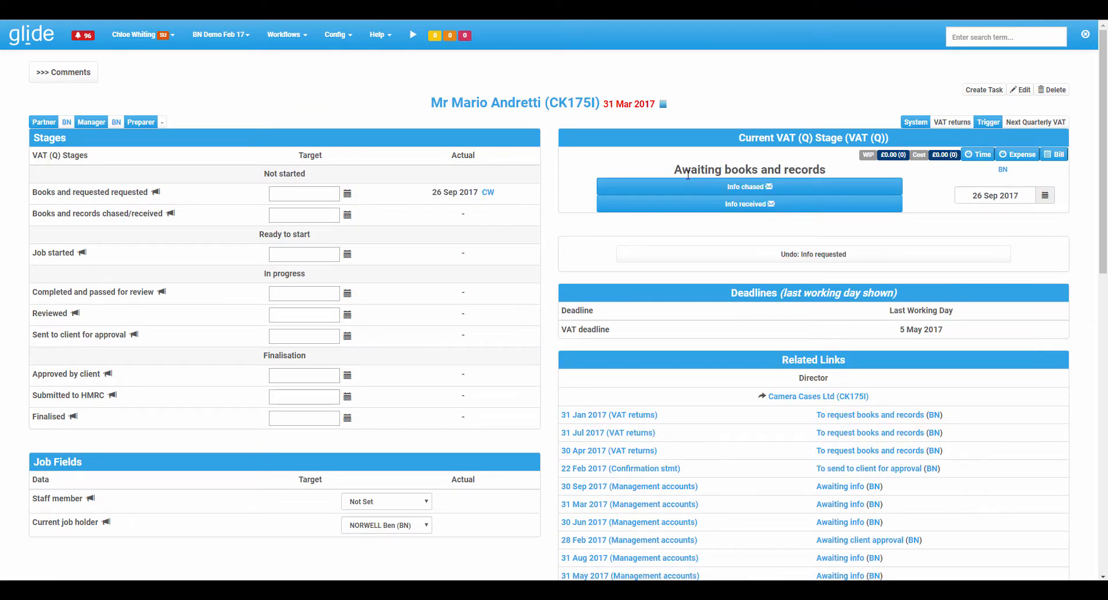
{"action": "left_click_drag", "start_coordinate": [686, 169], "coordinate": [831, 171]}
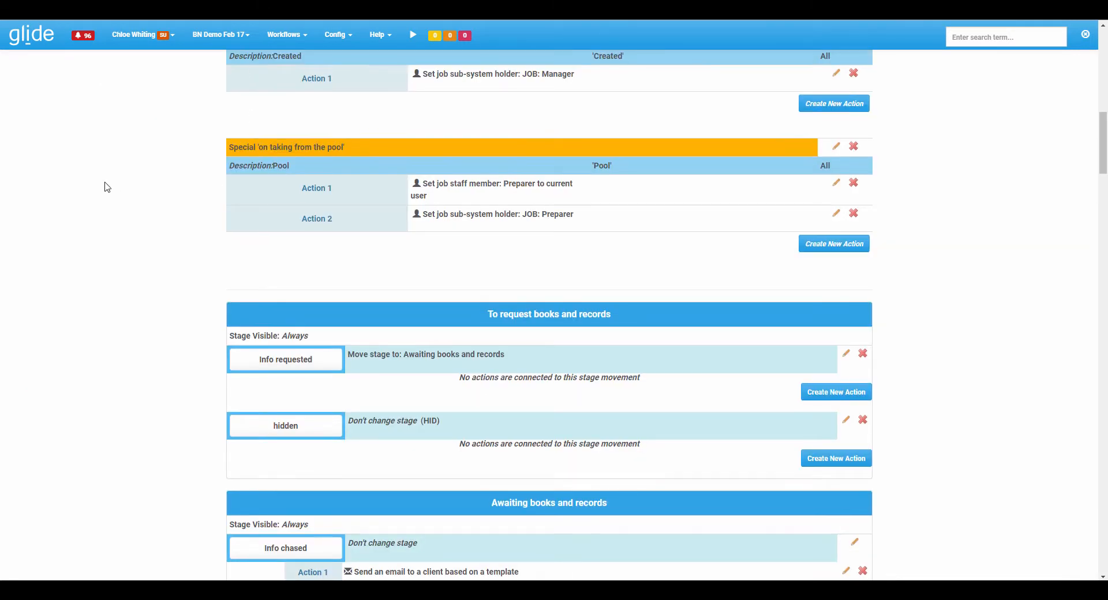
- Examine the Awaiting books and records stage and its connected actions in the VAT (Q) workflow route
{"action": "scroll", "coordinate": [105, 185], "scroll_direction": "down", "scroll_amount": 4}
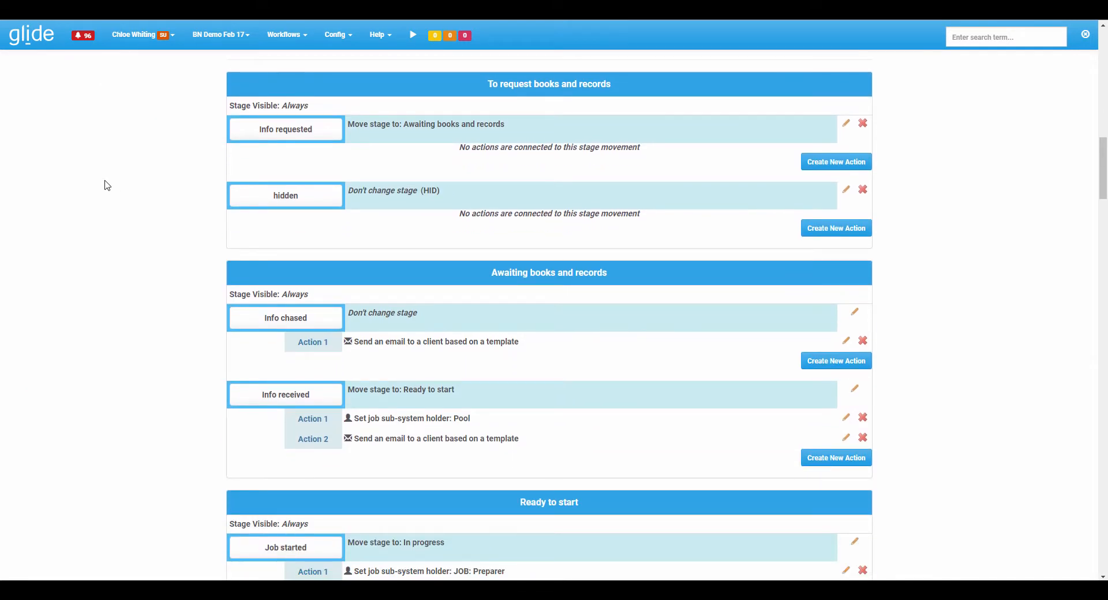
{"action": "left_click_drag", "start_coordinate": [481, 273], "coordinate": [623, 274]}
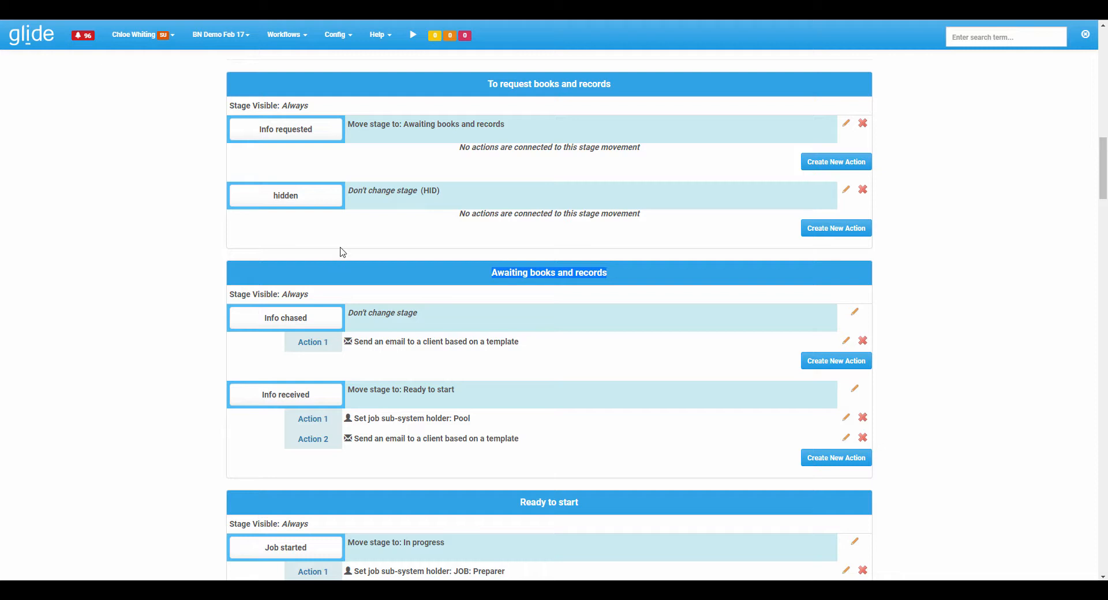
{"action": "scroll", "coordinate": [374, 248], "scroll_direction": "up", "scroll_amount": 6}
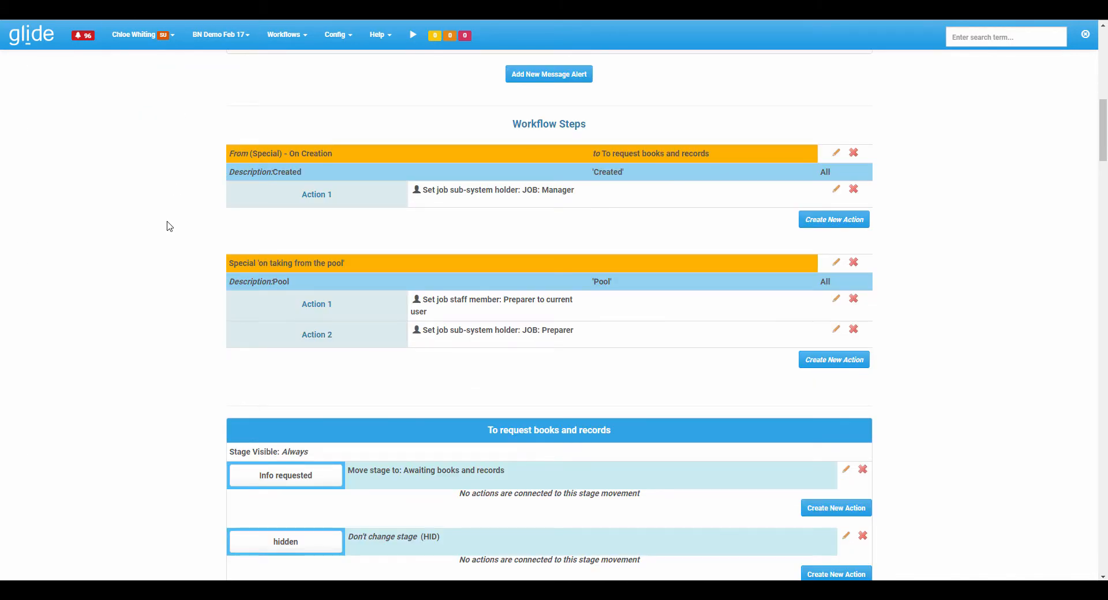
{"action": "scroll", "coordinate": [168, 227], "scroll_direction": "down", "scroll_amount": 7}
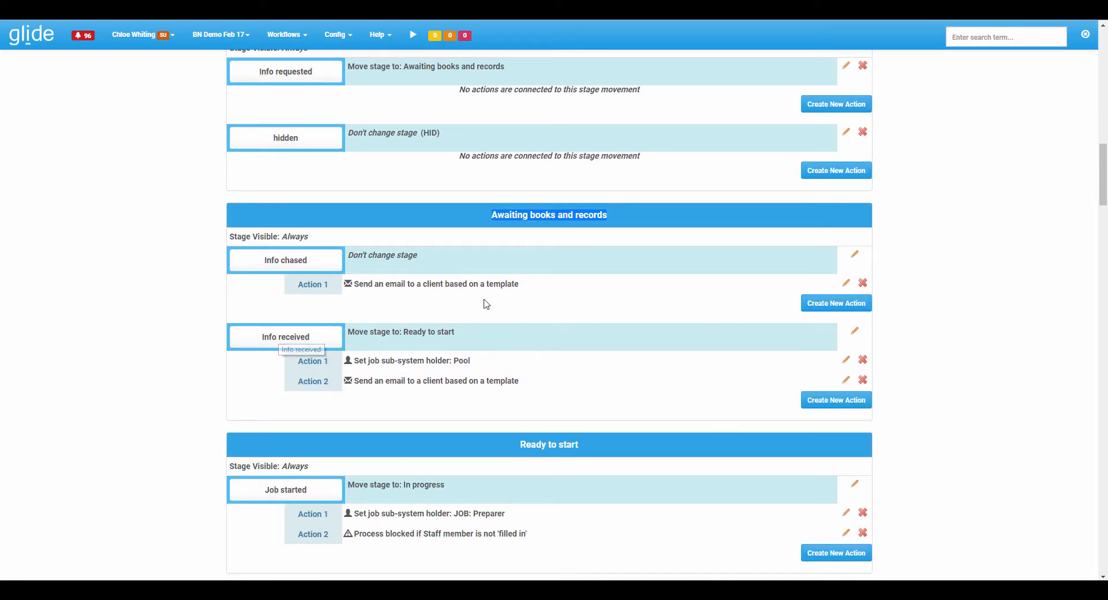
- Create a new action for the Info received movement with the action type Set Target Date (Working Days)
{"action": "left_click", "coordinate": [835, 401]}
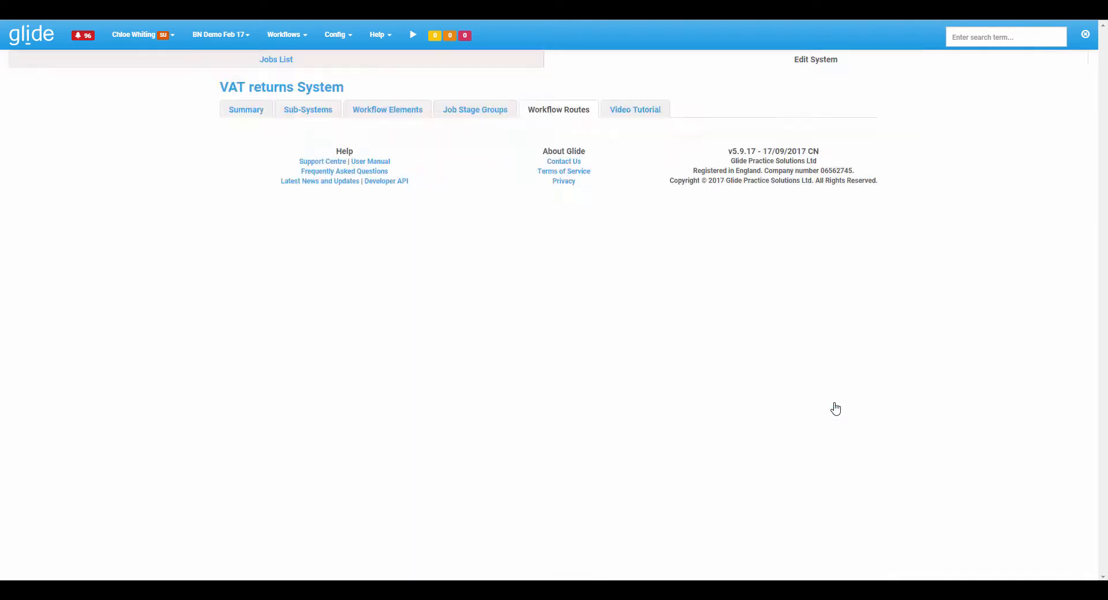
{"action": "left_click", "coordinate": [595, 98]}
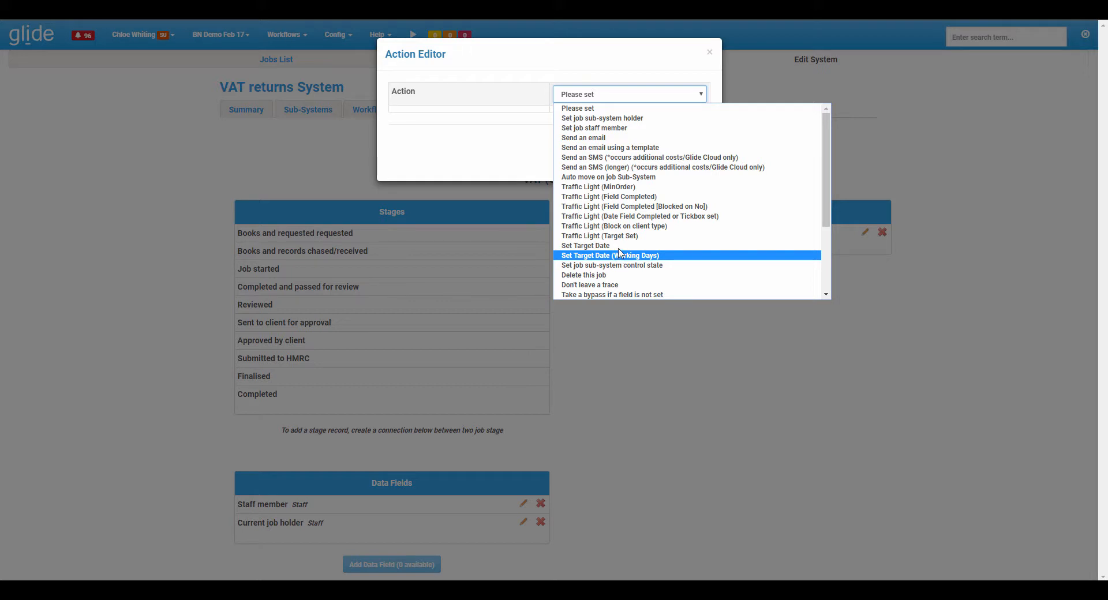
{"action": "left_click", "coordinate": [637, 254]}
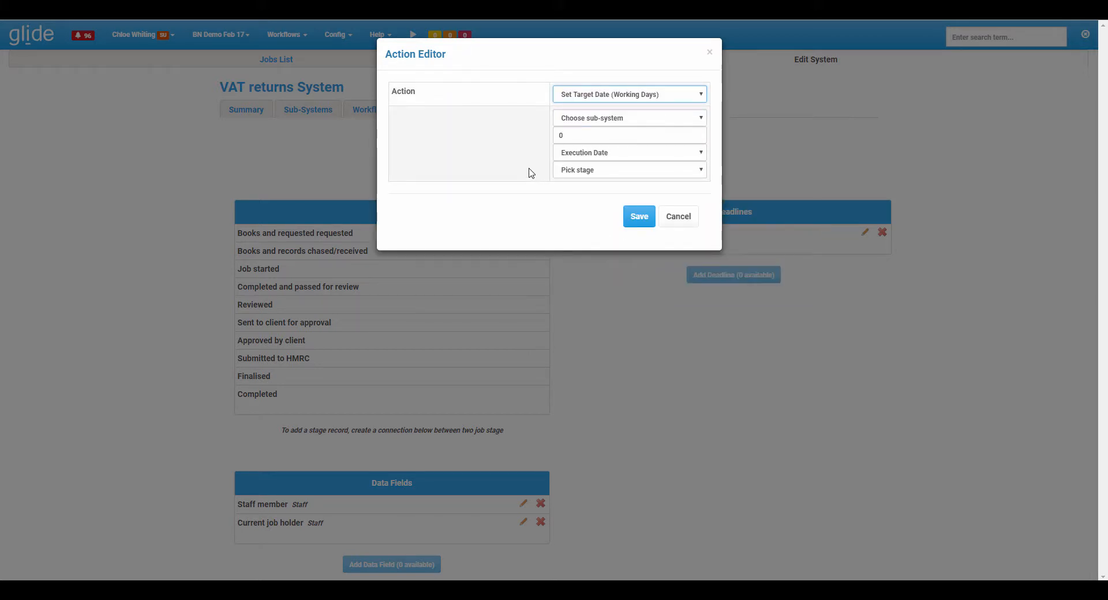
- Configure the action for the VAT (Q) sub-system with 10 working days and the Sent to client for approval (VAT (Q)) stage
{"action": "left_click", "coordinate": [586, 118]}
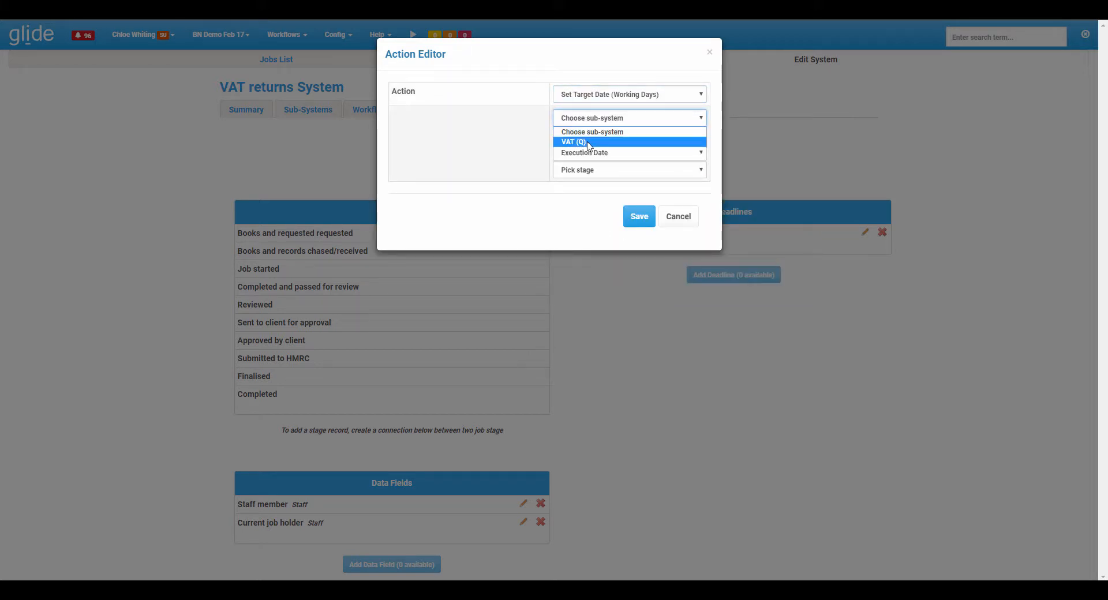
{"action": "left_click", "coordinate": [589, 142]}
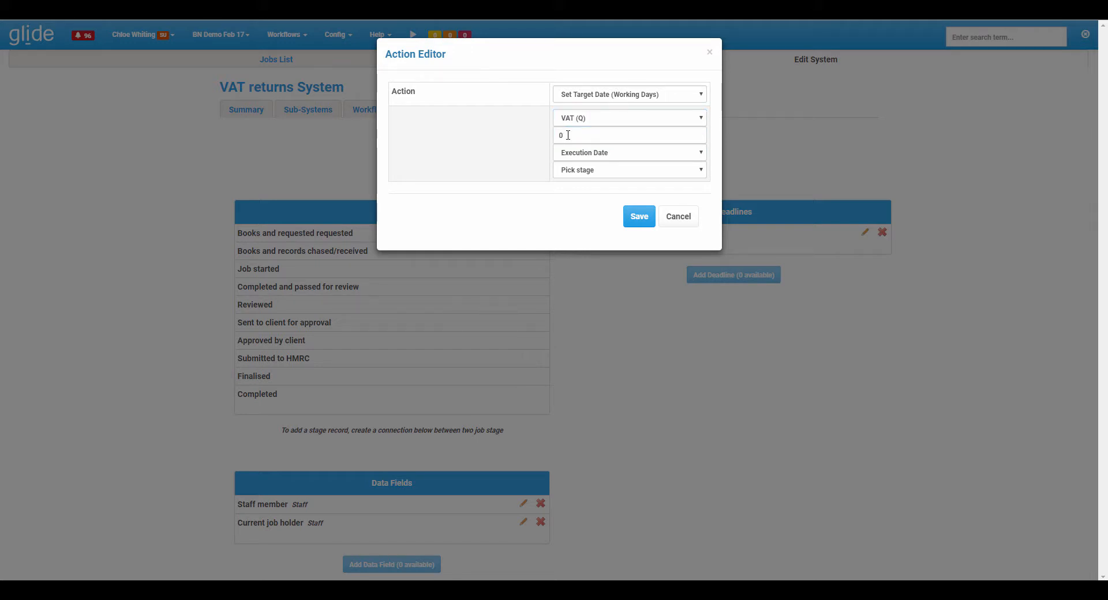
{"action": "double_click", "coordinate": [567, 135]}
{"action": "type", "text": "10"}
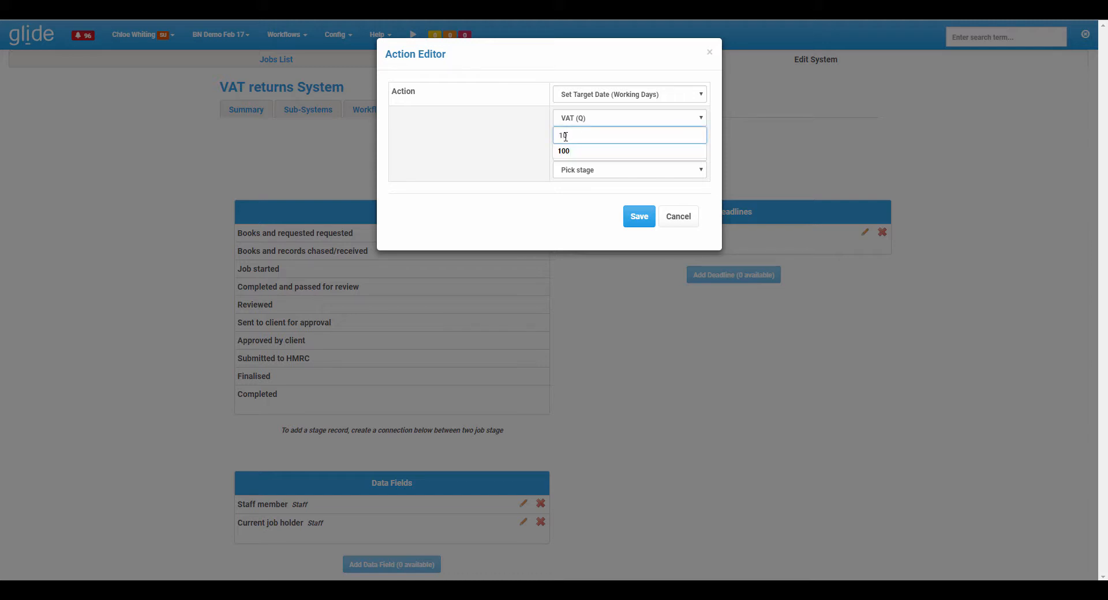
{"action": "left_click", "coordinate": [535, 146]}
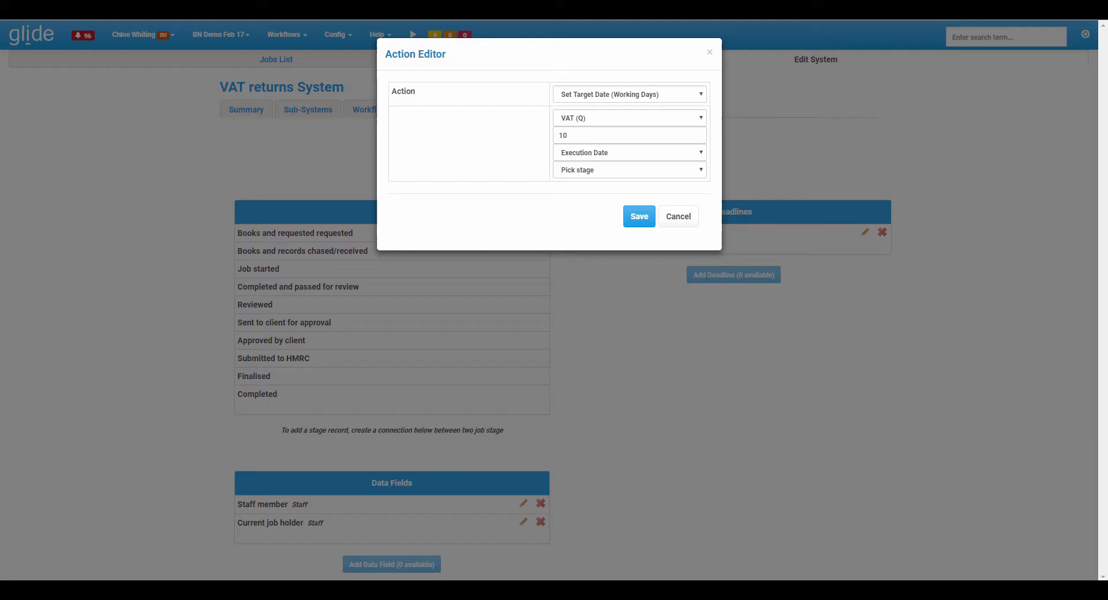
{"action": "left_click", "coordinate": [577, 170]}
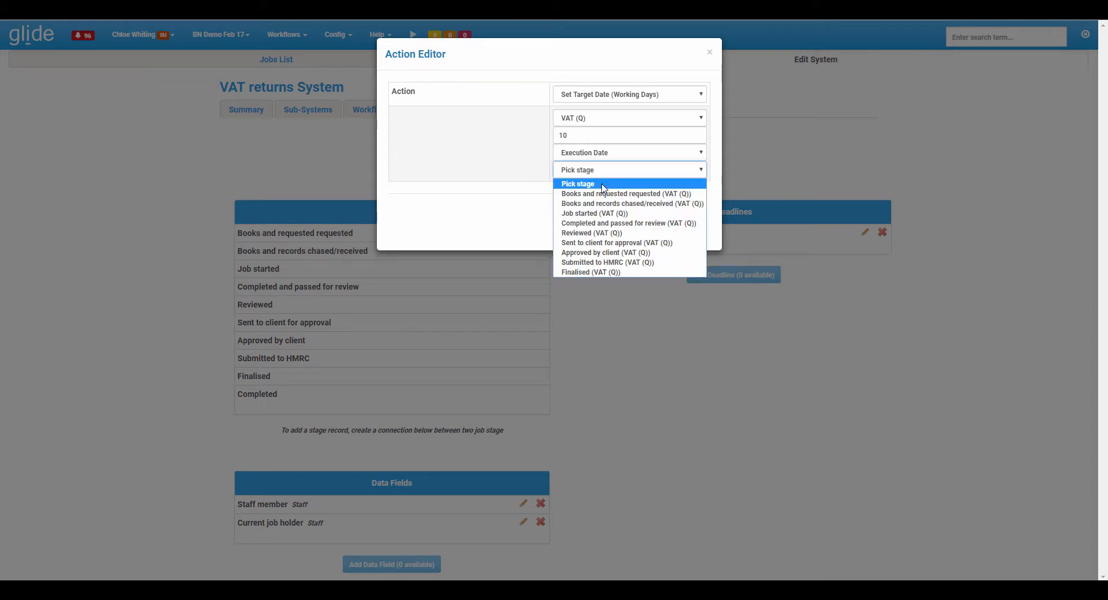
{"action": "left_click", "coordinate": [607, 243]}
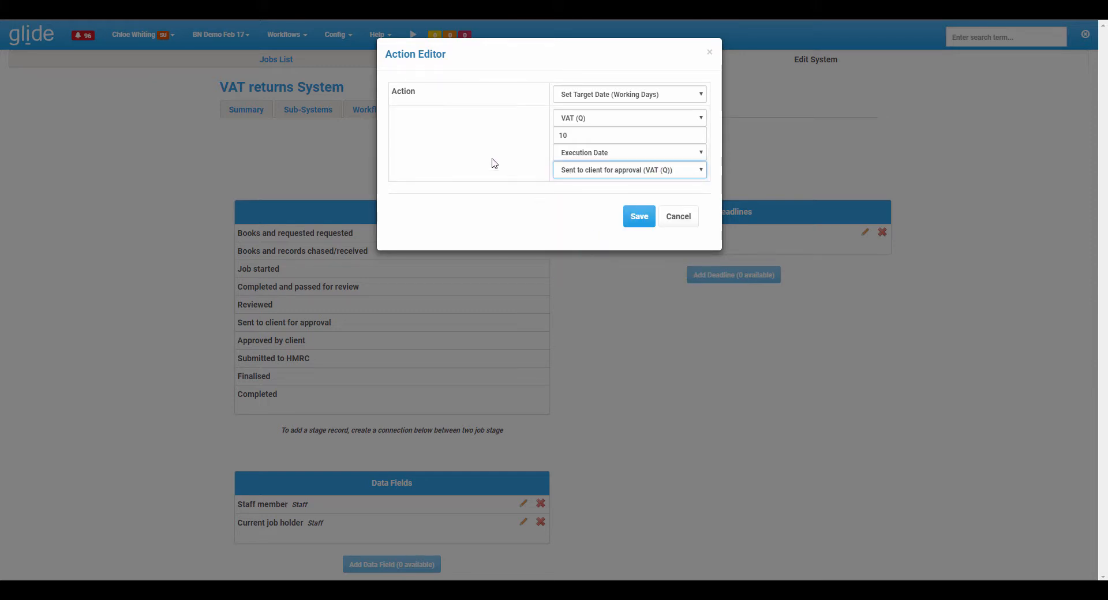
- Make the target date relative to the Execution Date and save the action on the Info received movement
{"action": "left_click", "coordinate": [597, 152]}
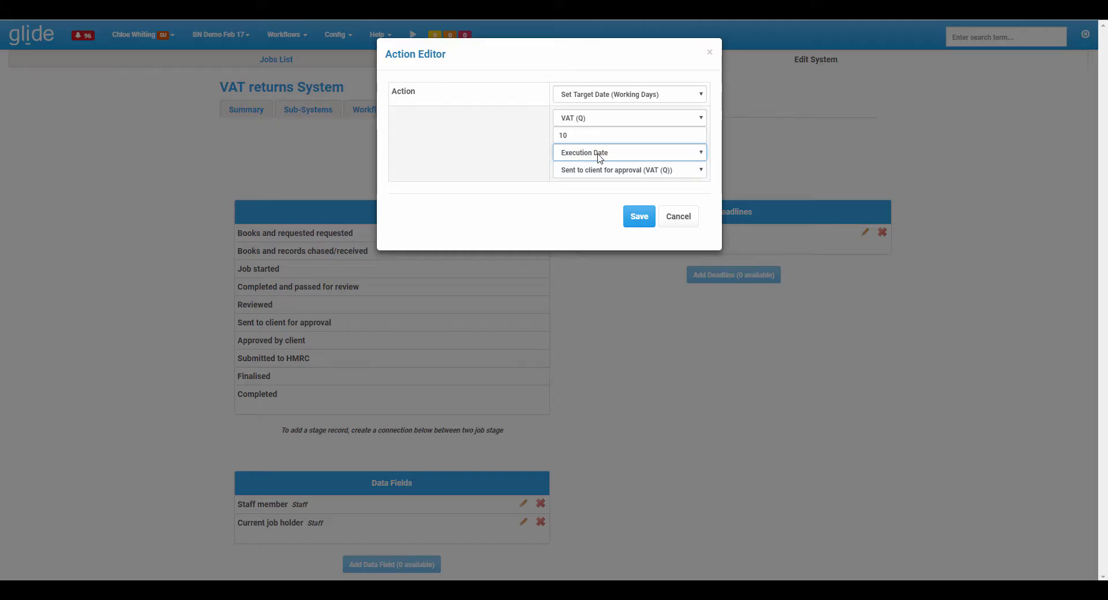
{"action": "left_click", "coordinate": [597, 153]}
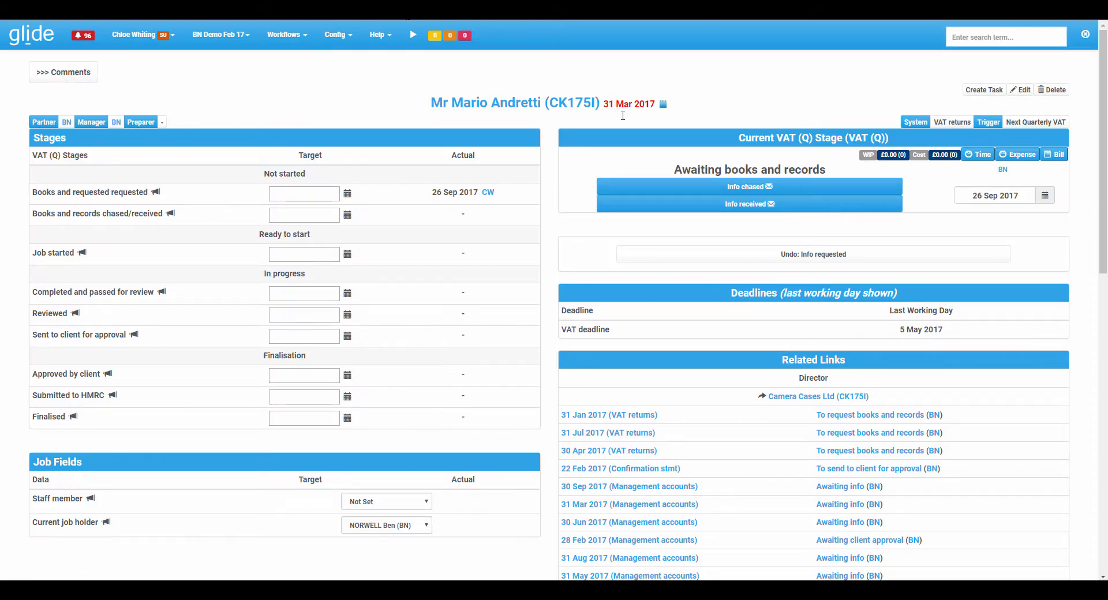
{"action": "left_click_drag", "start_coordinate": [603, 104], "coordinate": [655, 99]}
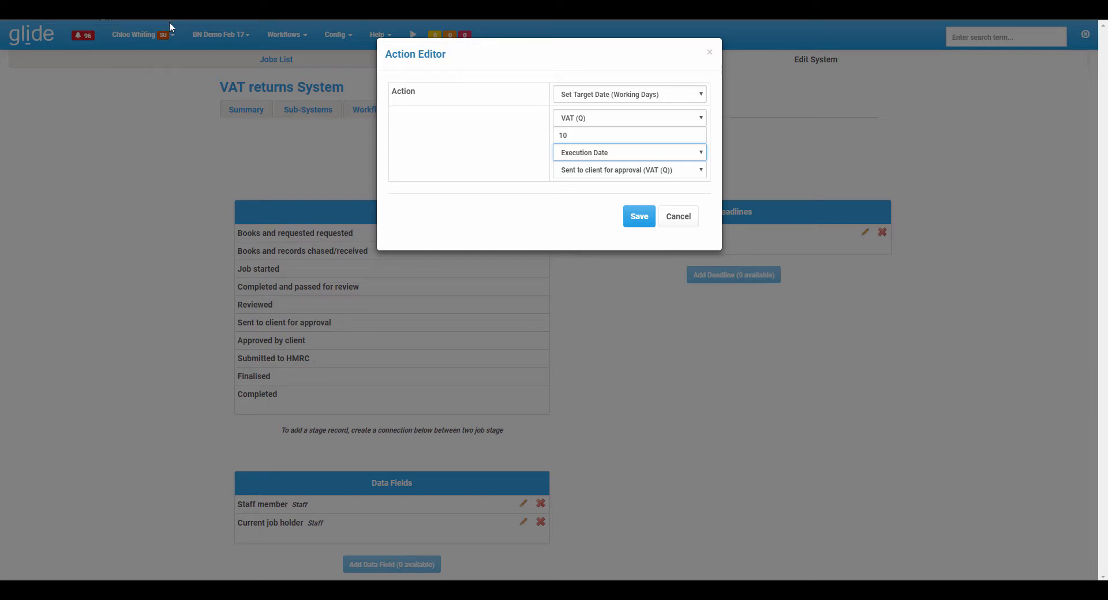
{"action": "left_click", "coordinate": [603, 154]}
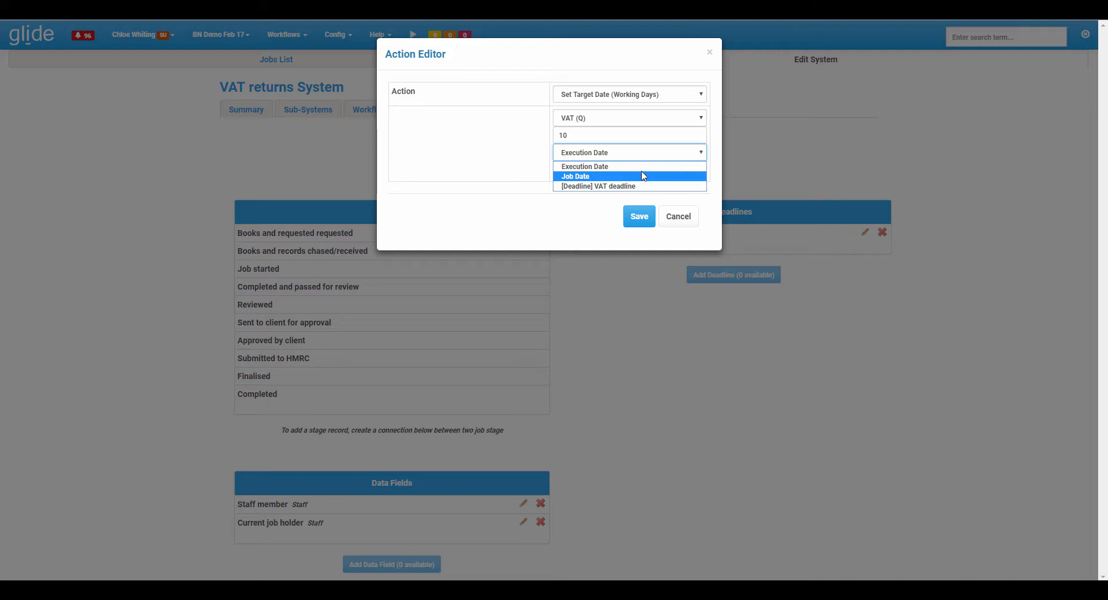
{"action": "left_click", "coordinate": [590, 166]}
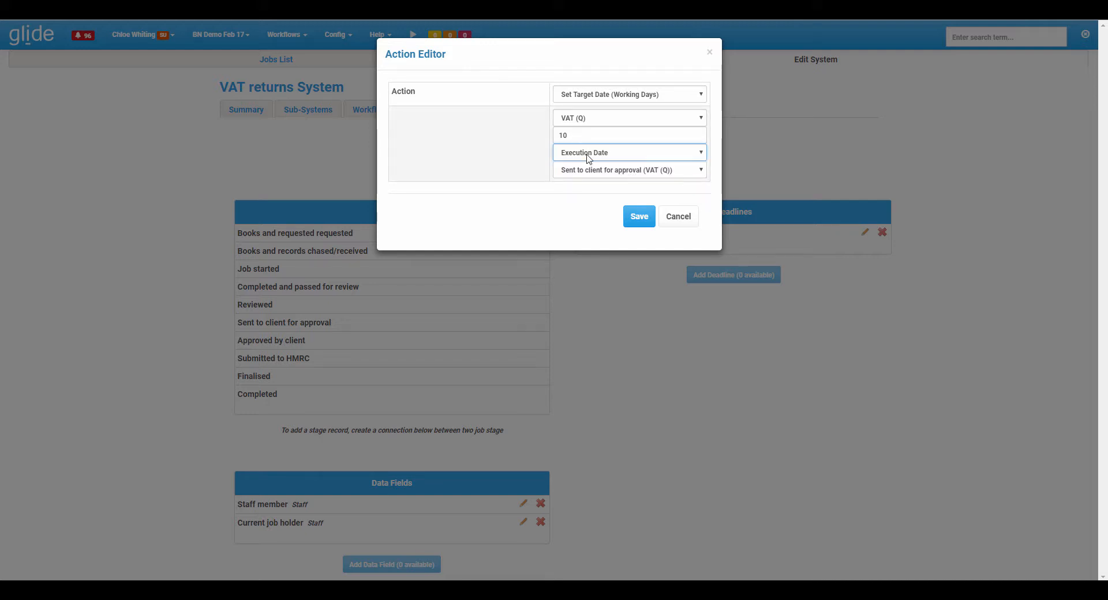
{"action": "left_click", "coordinate": [638, 218]}
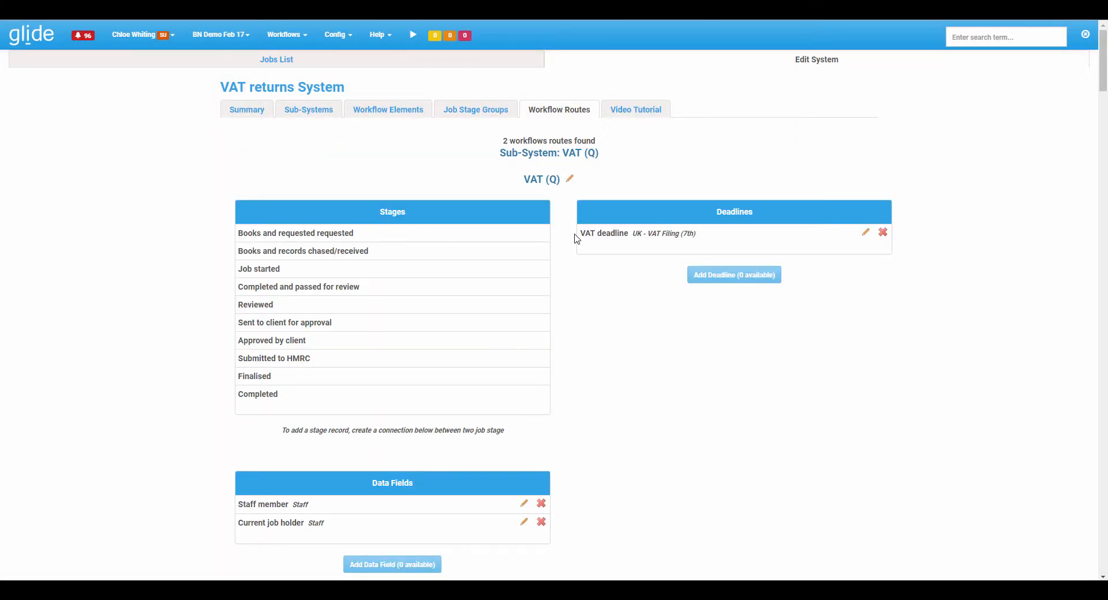
{"action": "scroll", "coordinate": [555, 243], "scroll_direction": "down", "scroll_amount": 6}
{"action": "scroll", "coordinate": [555, 243], "scroll_direction": "down", "scroll_amount": 10}
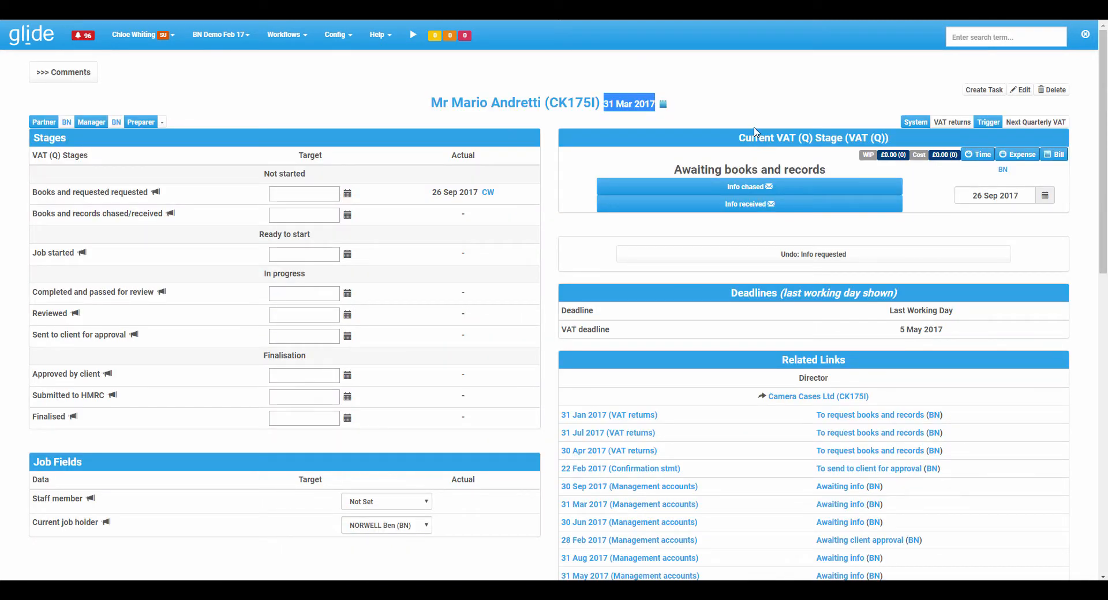
- Record the information as received on the 31 Mar 2017 VAT job
{"action": "left_click", "coordinate": [745, 101]}
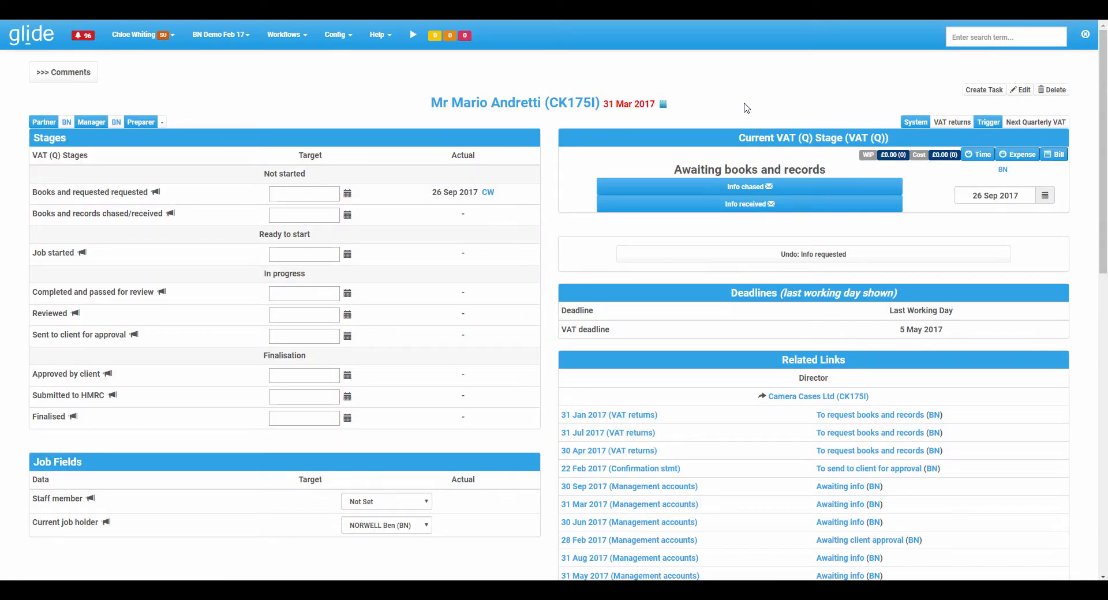
{"action": "left_click", "coordinate": [758, 207]}
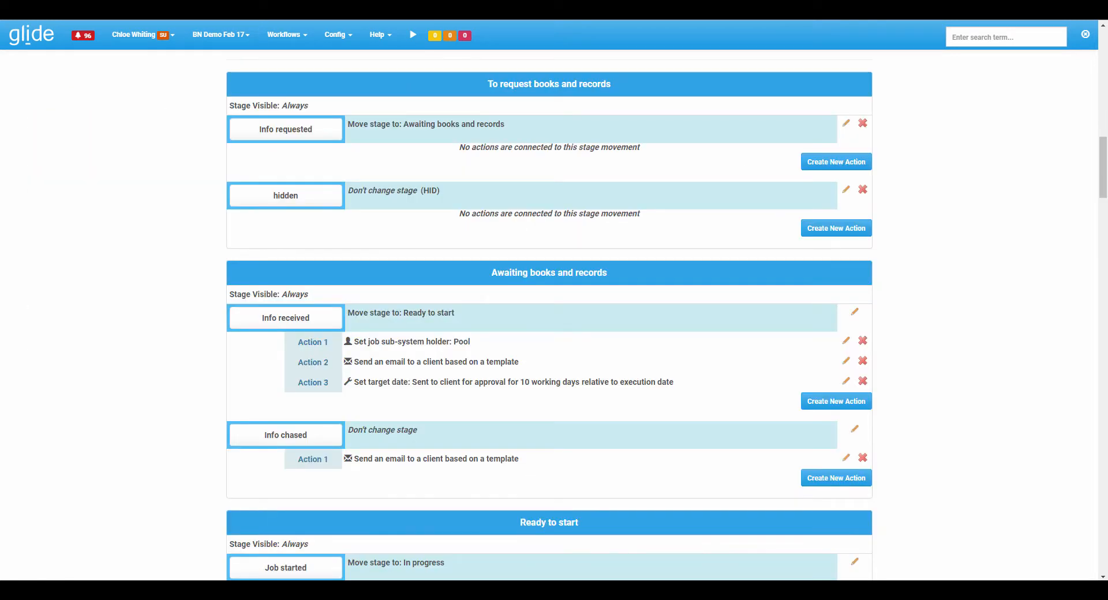
- Set the Sent to client for approval job stage's target settings to Visible but not editable and save
{"action": "scroll", "coordinate": [483, 138], "scroll_direction": "up", "scroll_amount": 20}
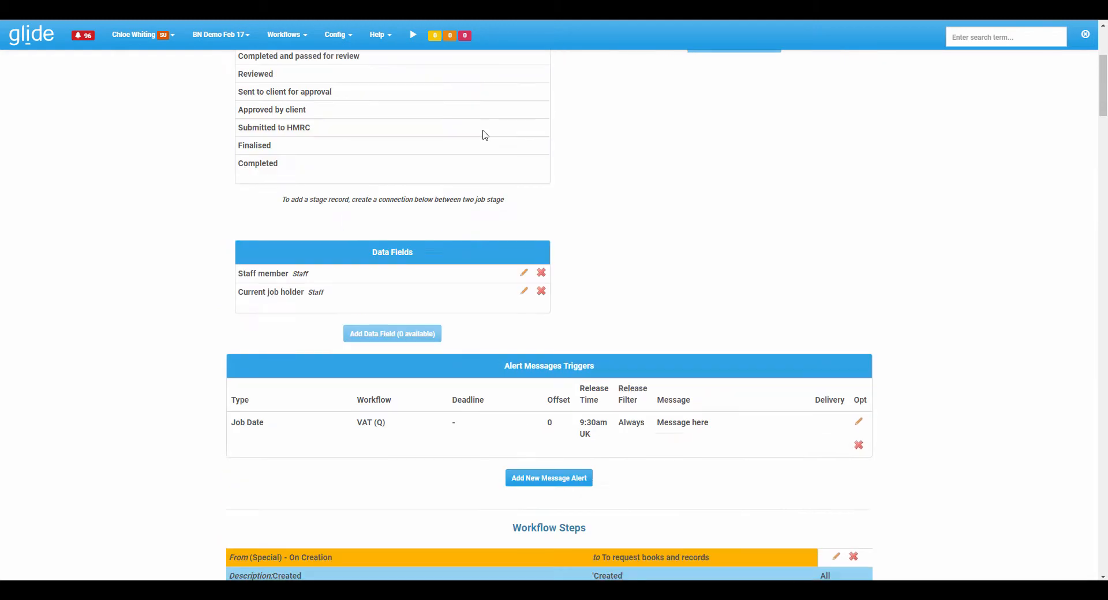
{"action": "left_click", "coordinate": [386, 110]}
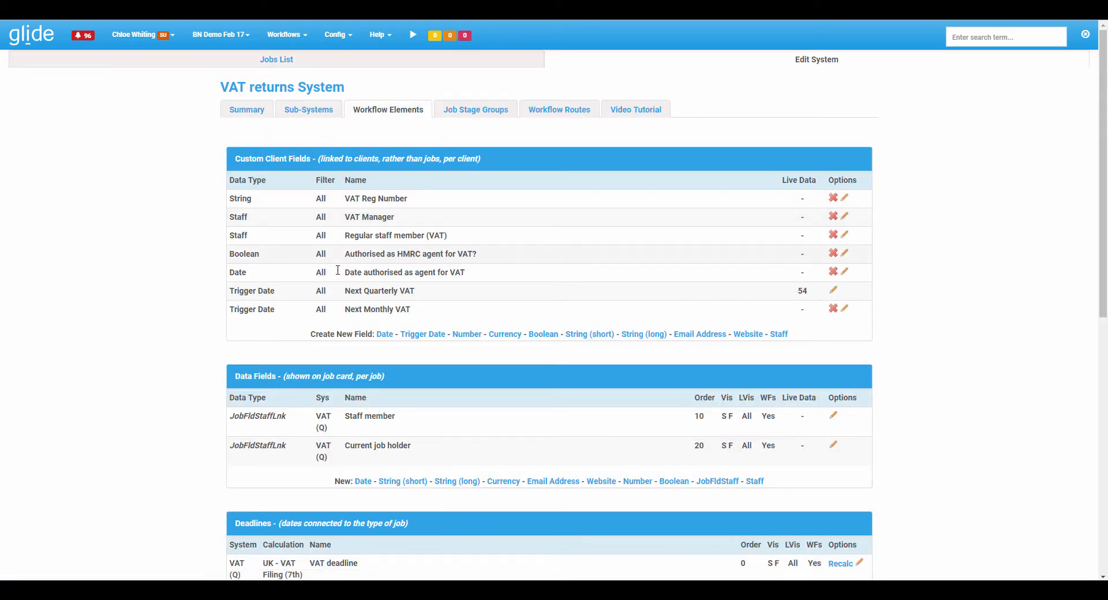
{"action": "scroll", "coordinate": [118, 355], "scroll_direction": "down", "scroll_amount": 10}
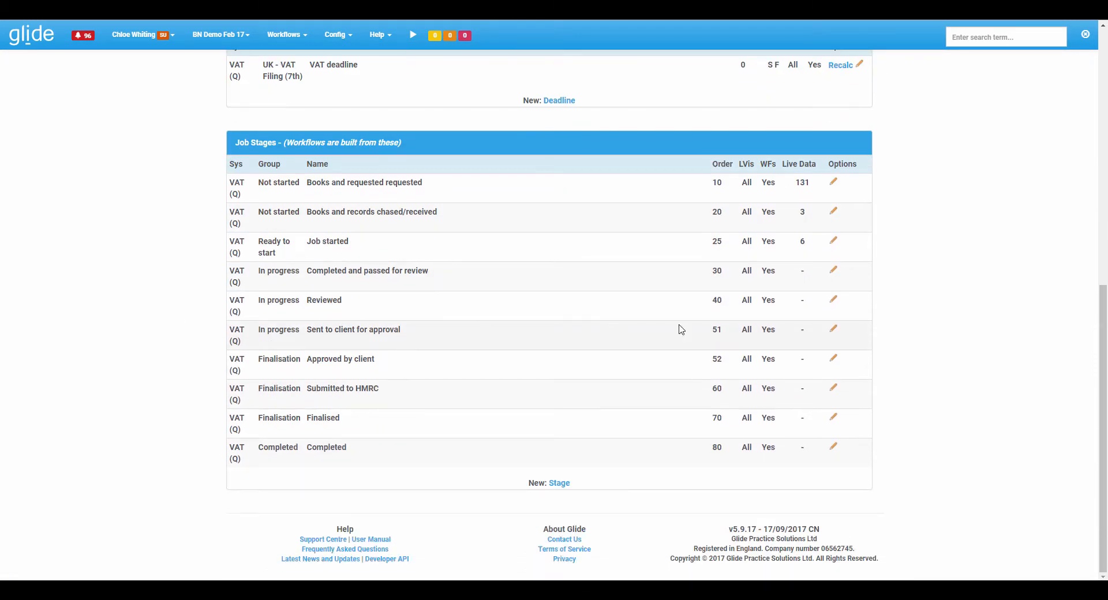
{"action": "left_click", "coordinate": [833, 330]}
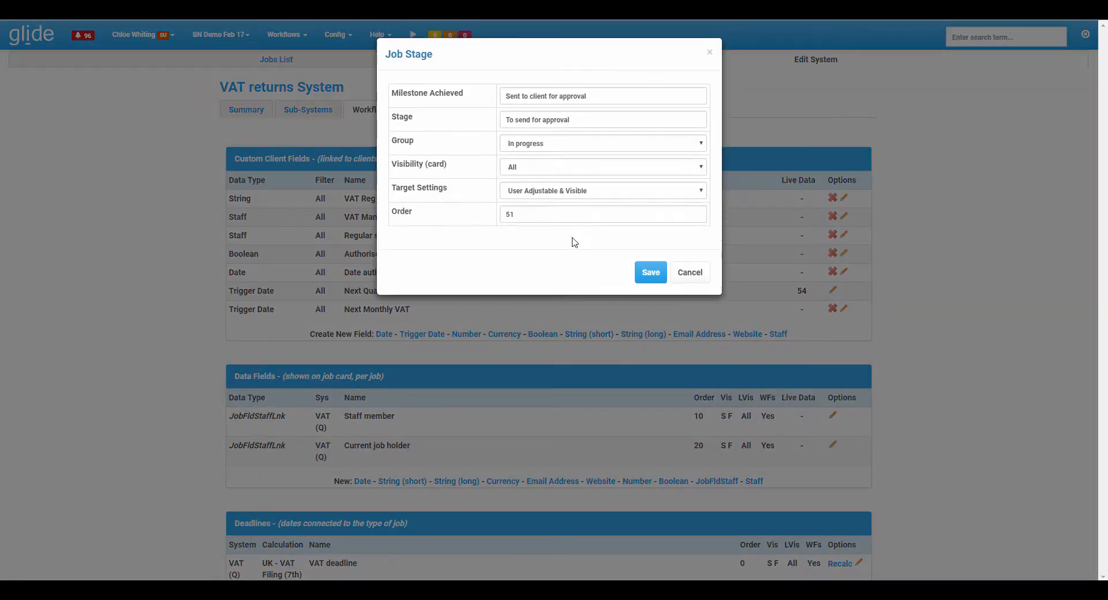
{"action": "left_click", "coordinate": [524, 192]}
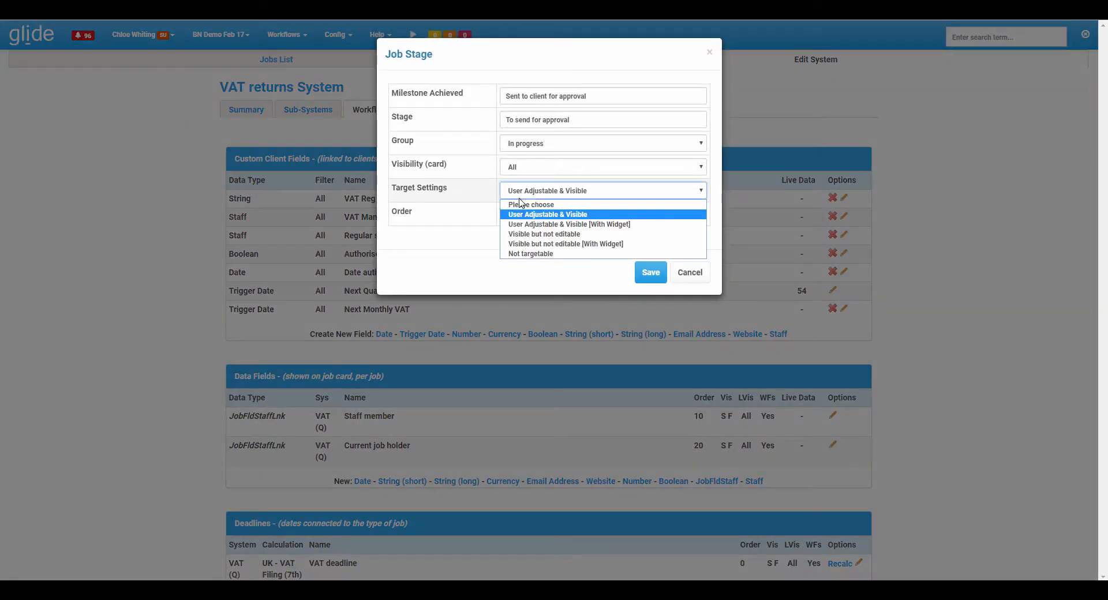
{"action": "left_click", "coordinate": [563, 234]}
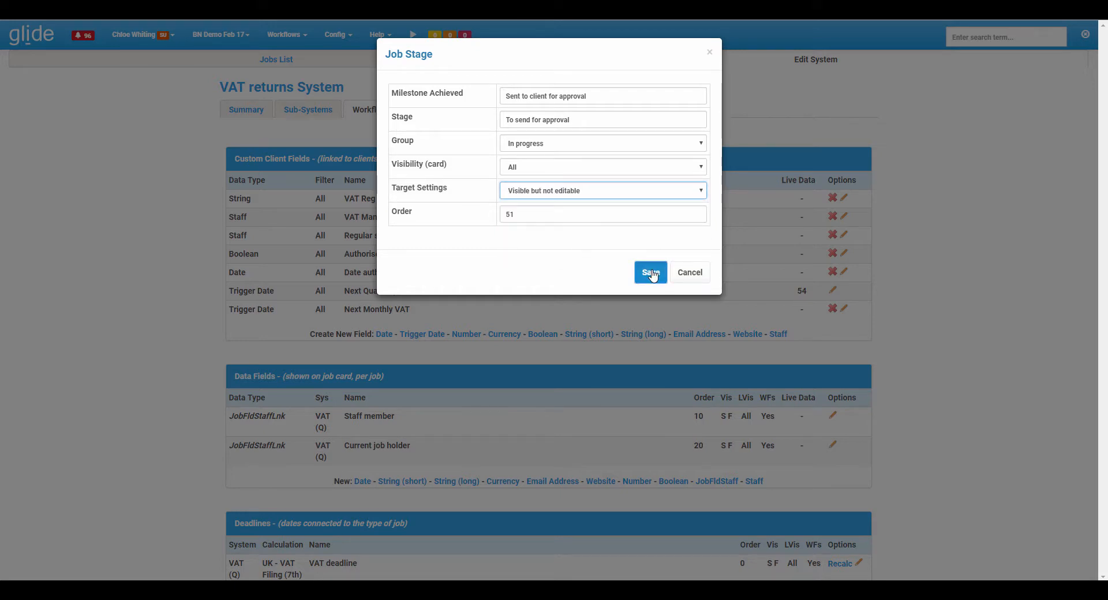
{"action": "left_click", "coordinate": [651, 272]}
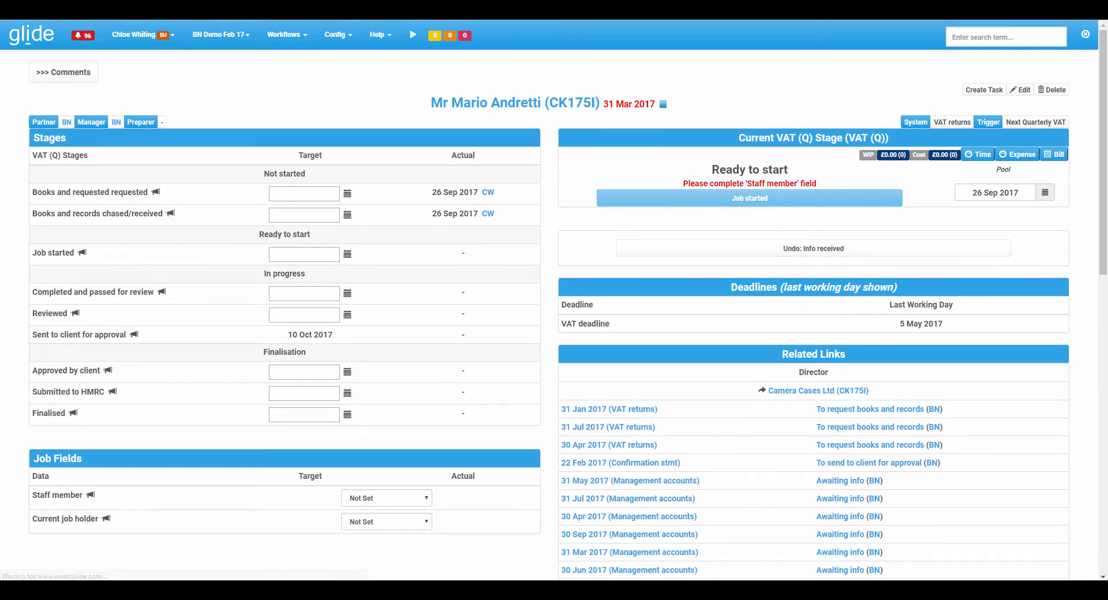
- Check the Sent to client for approval target date on the 31 Mar 2017 VAT job
{"action": "left_click_drag", "start_coordinate": [300, 335], "coordinate": [332, 335]}
{"action": "left_click", "coordinate": [334, 337]}
- Review the VAT (Q) workflow route's steps, stage movements and connected actions, and check how many workflow routes exist
{"action": "left_click", "coordinate": [174, 6]}
{"action": "left_click", "coordinate": [576, 110]}
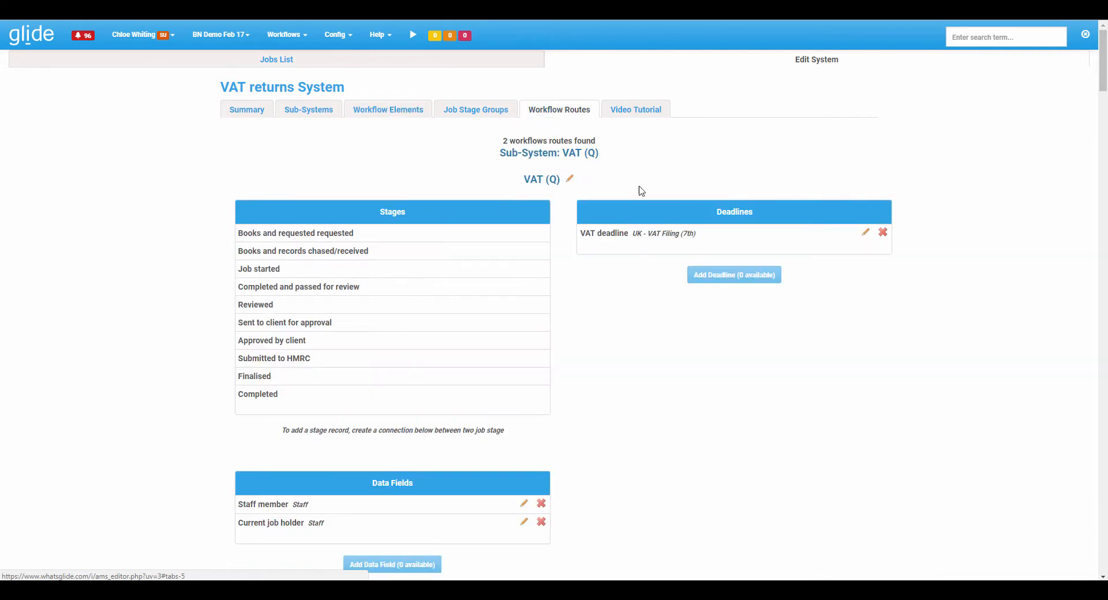
{"action": "scroll", "coordinate": [601, 361], "scroll_direction": "down", "scroll_amount": 7}
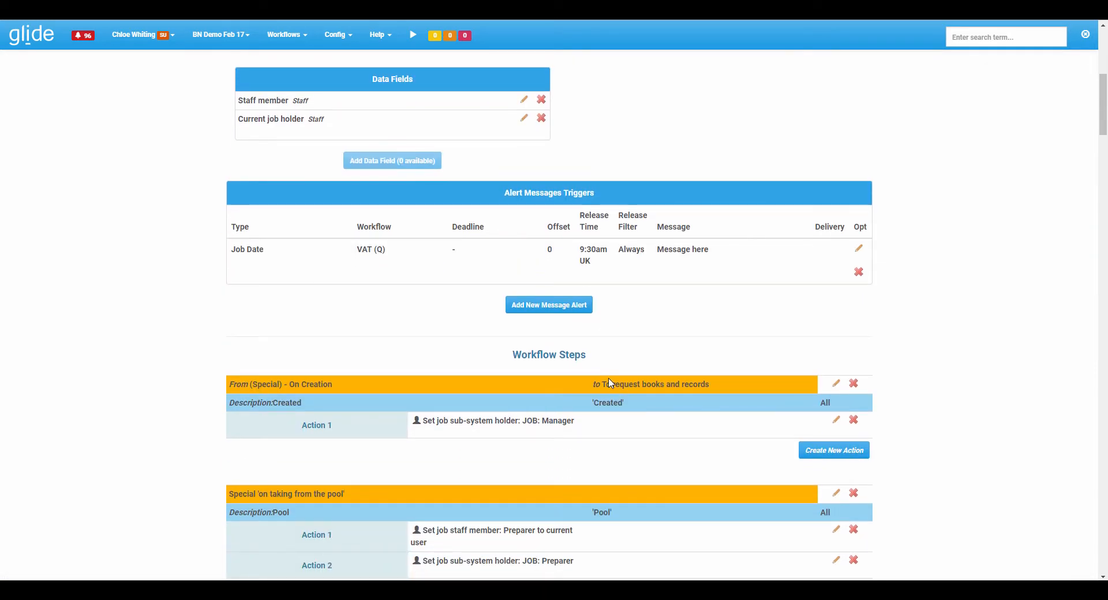
{"action": "scroll", "coordinate": [610, 382], "scroll_direction": "up", "scroll_amount": 7}
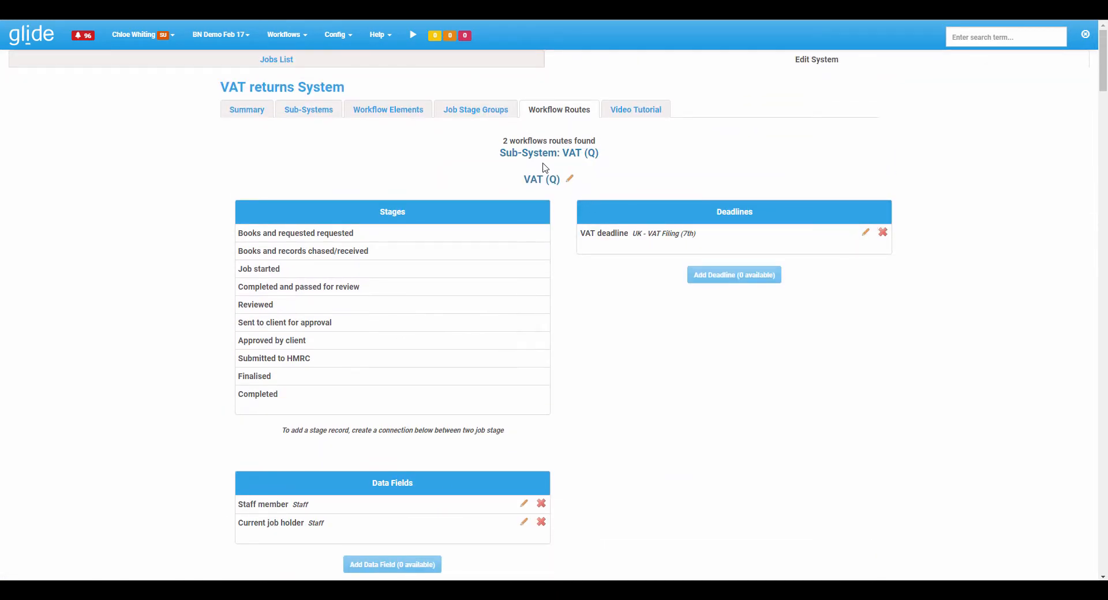
{"action": "scroll", "coordinate": [165, 348], "scroll_direction": "down", "scroll_amount": 8}
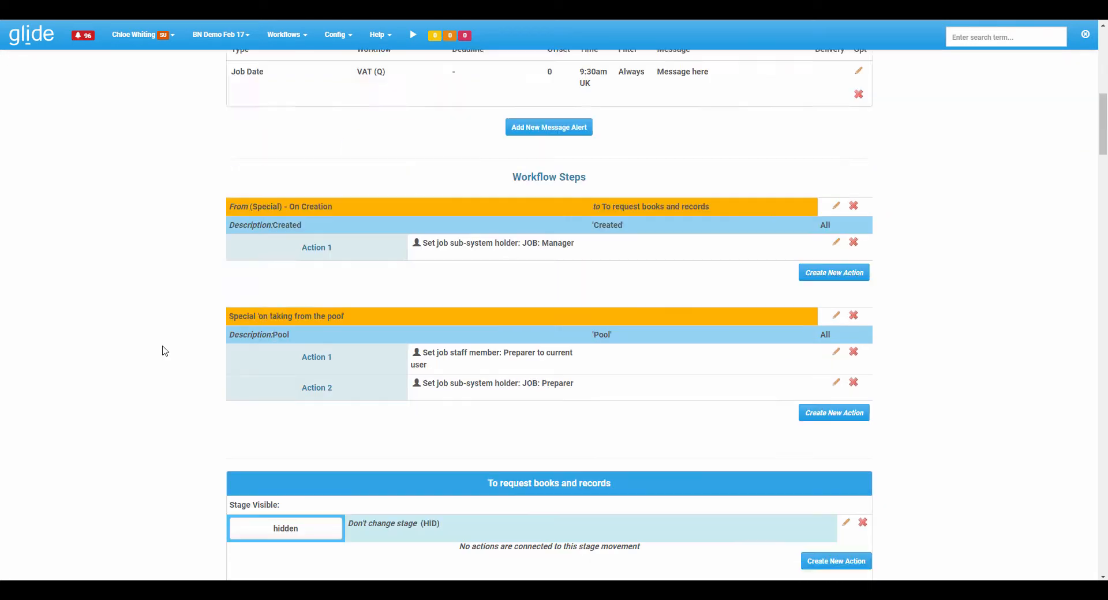
{"action": "scroll", "coordinate": [164, 350], "scroll_direction": "down", "scroll_amount": 1}
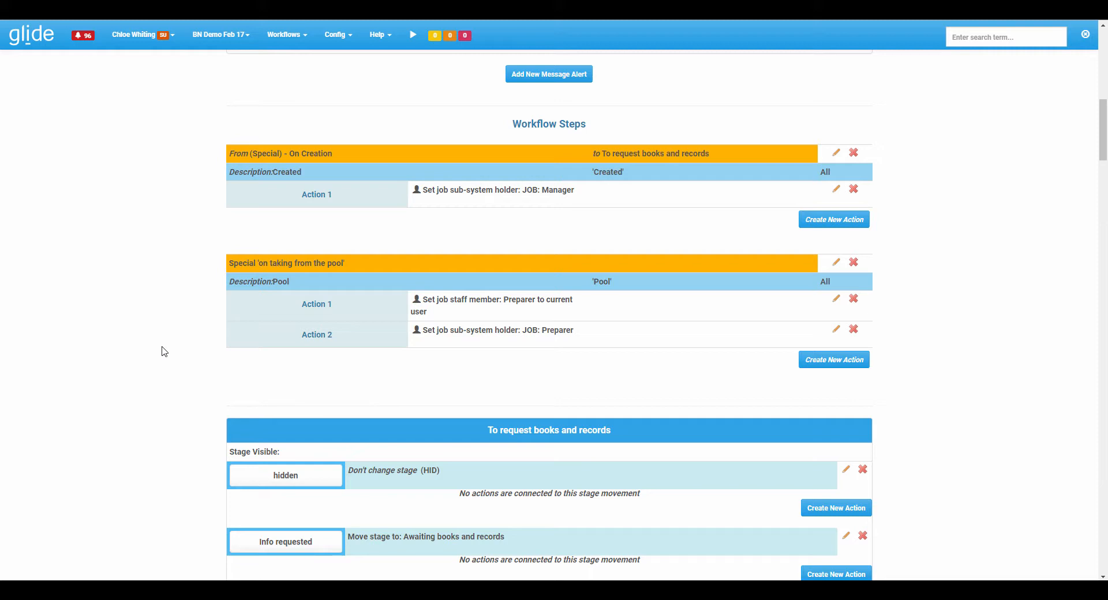
{"action": "scroll", "coordinate": [164, 352], "scroll_direction": "down", "scroll_amount": 4}
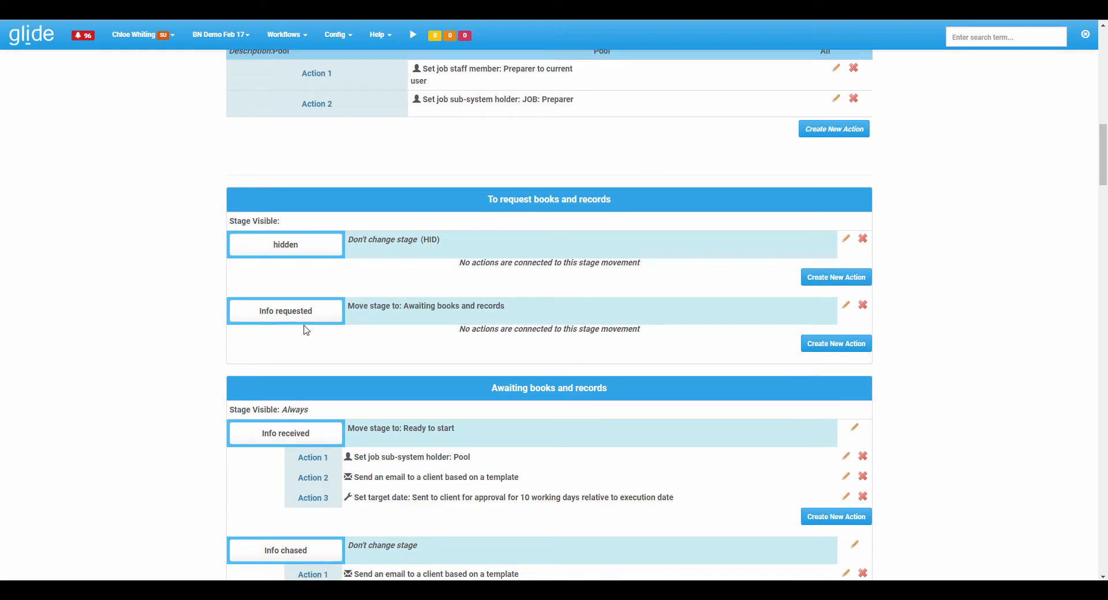
{"action": "scroll", "coordinate": [259, 354], "scroll_direction": "down", "scroll_amount": 3}
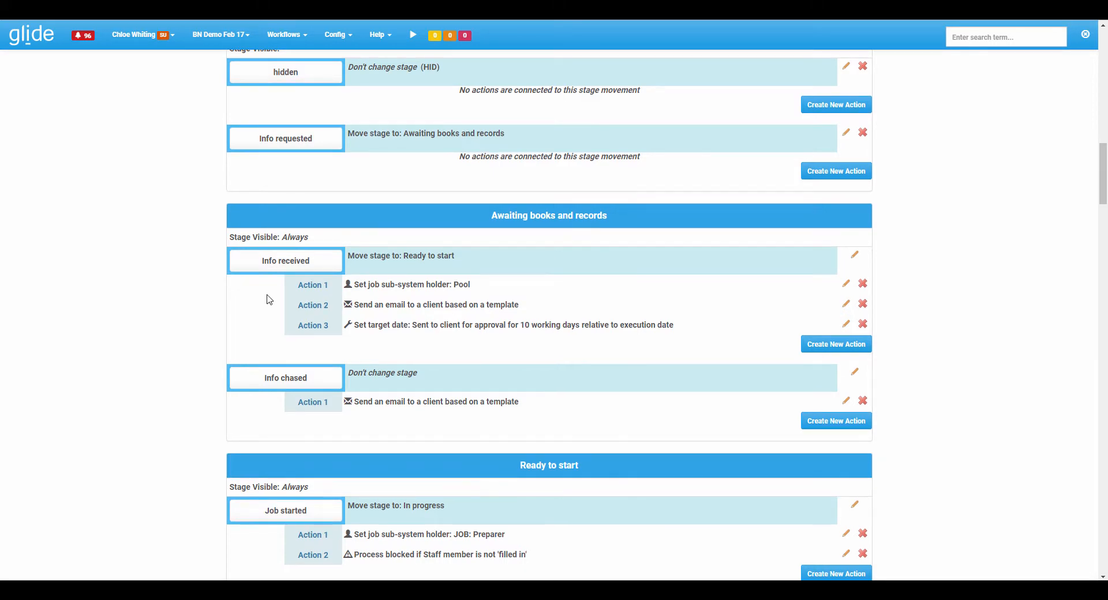
{"action": "scroll", "coordinate": [268, 299], "scroll_direction": "up", "scroll_amount": 5}
{"action": "scroll", "coordinate": [268, 299], "scroll_direction": "down", "scroll_amount": 3}
{"action": "scroll", "coordinate": [267, 299], "scroll_direction": "up", "scroll_amount": 15}
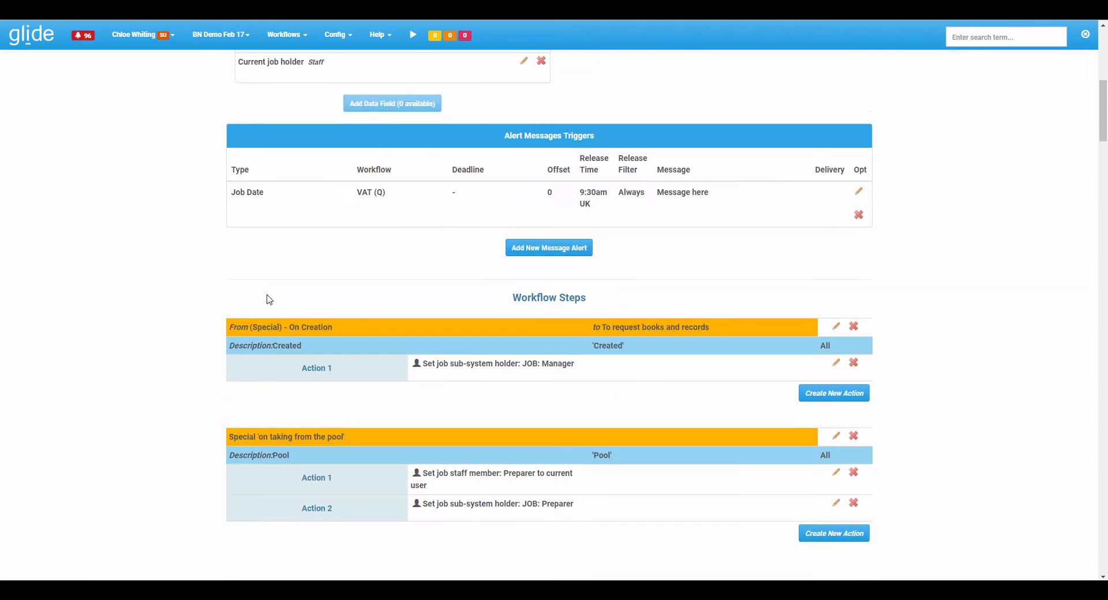
{"action": "scroll", "coordinate": [267, 298], "scroll_direction": "up", "scroll_amount": 1}
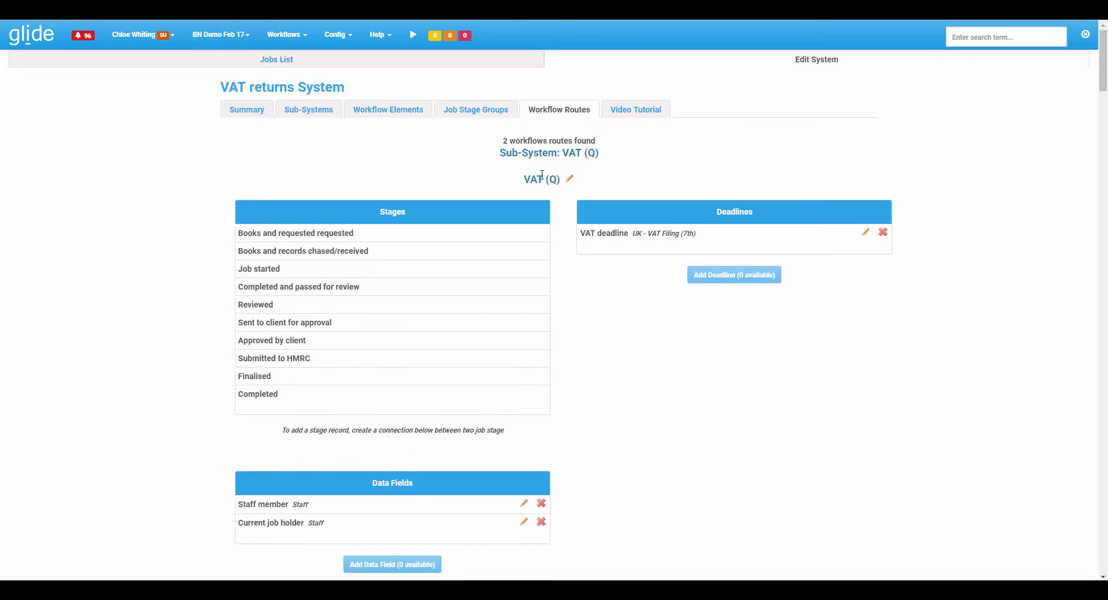
{"action": "left_click_drag", "start_coordinate": [509, 139], "coordinate": [599, 141]}
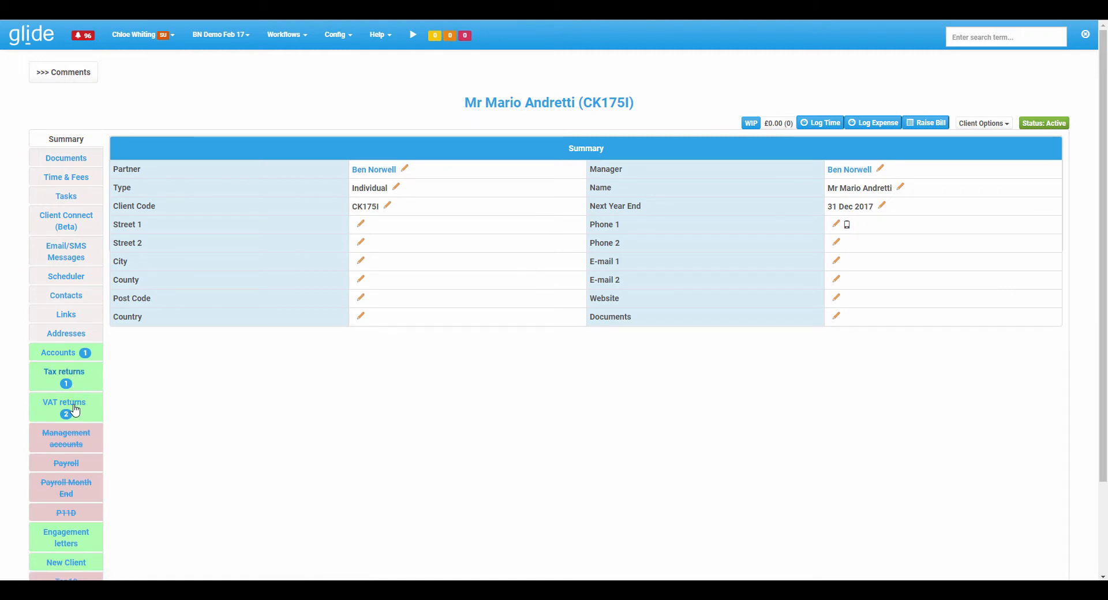
- Check the default route options available in the client's VAT returns settings without changing the selection
{"action": "left_click", "coordinate": [73, 408]}
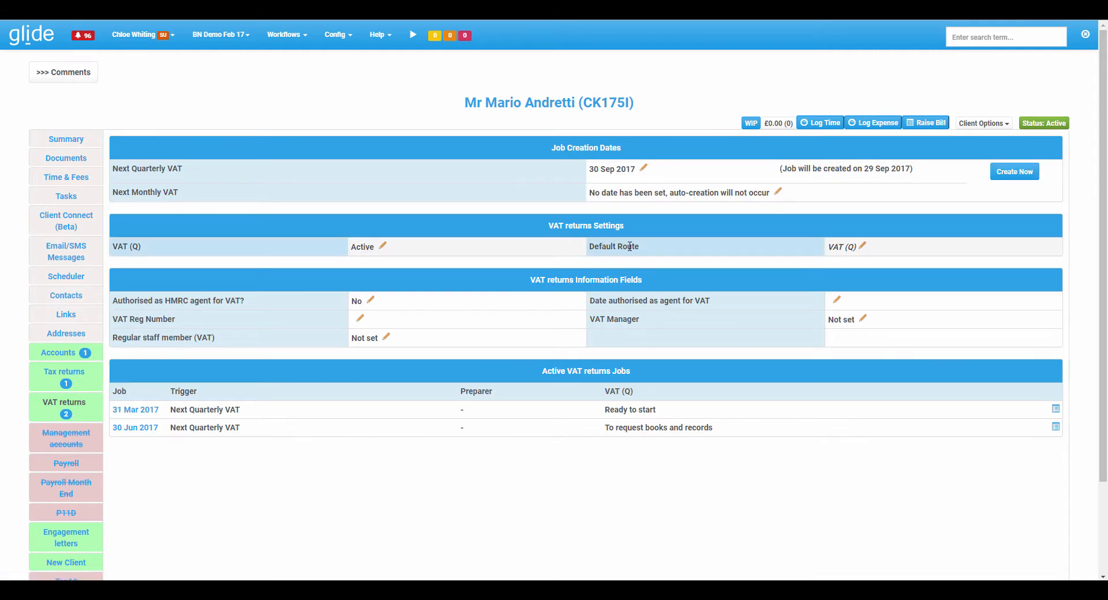
{"action": "left_click", "coordinate": [862, 246]}
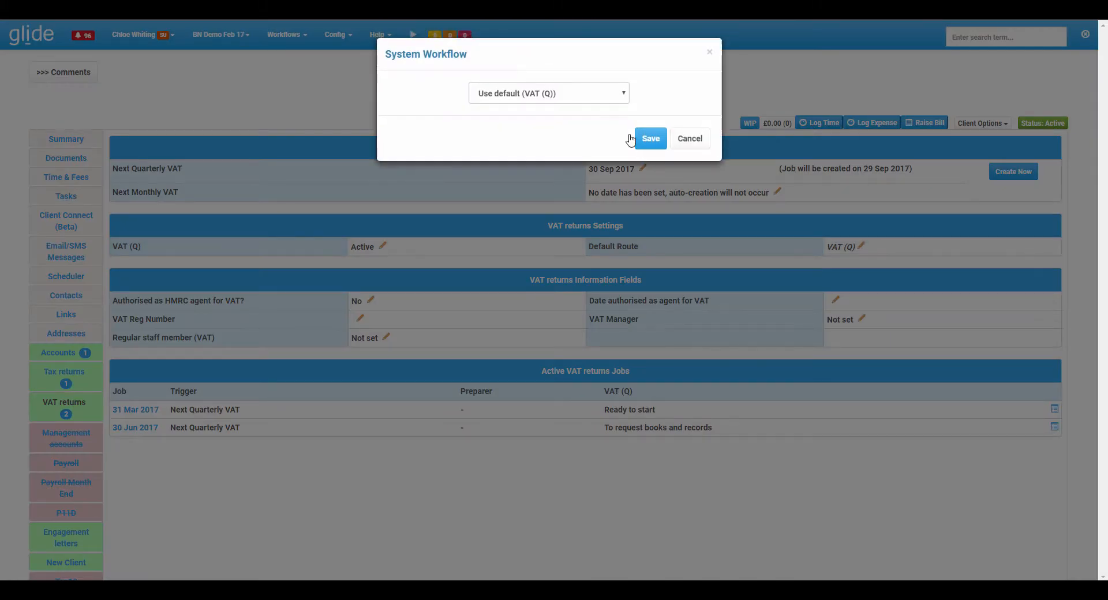
{"action": "left_click", "coordinate": [565, 102]}
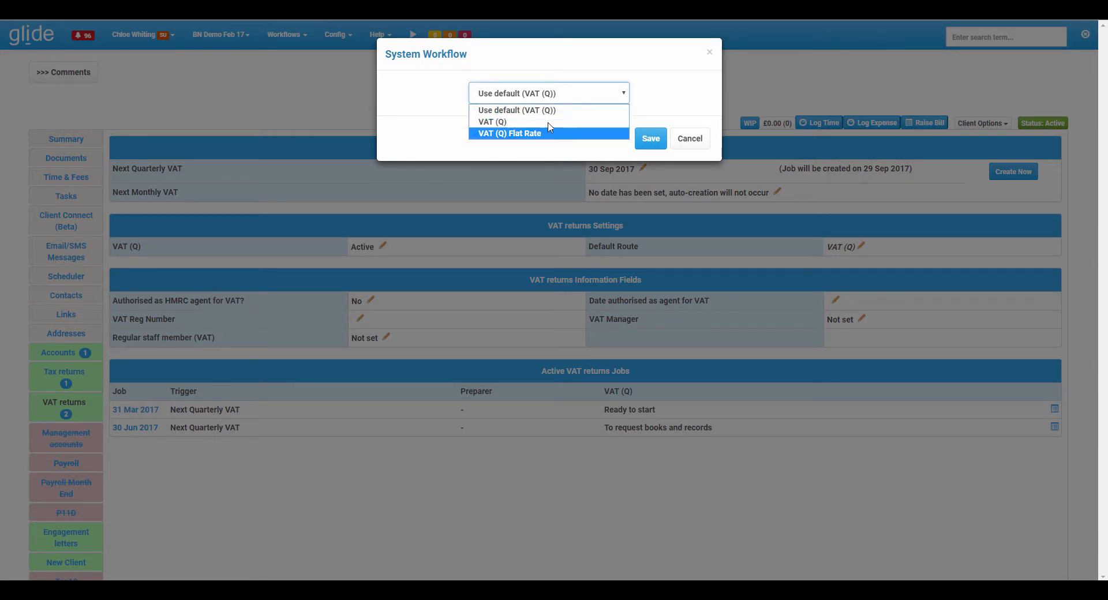
{"action": "left_click", "coordinate": [695, 112]}
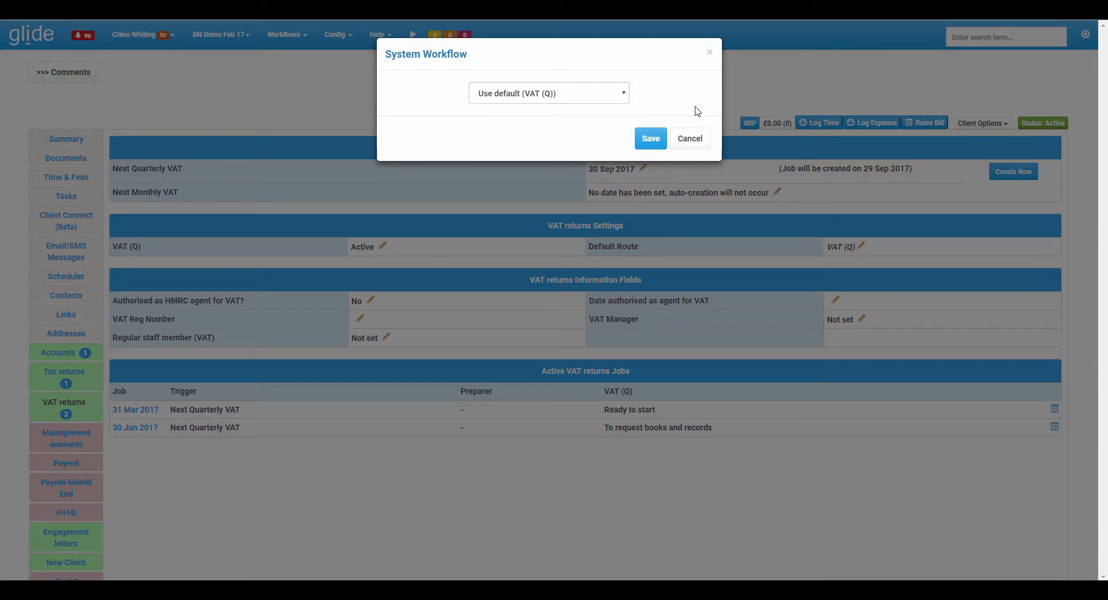
{"action": "left_click", "coordinate": [686, 146]}
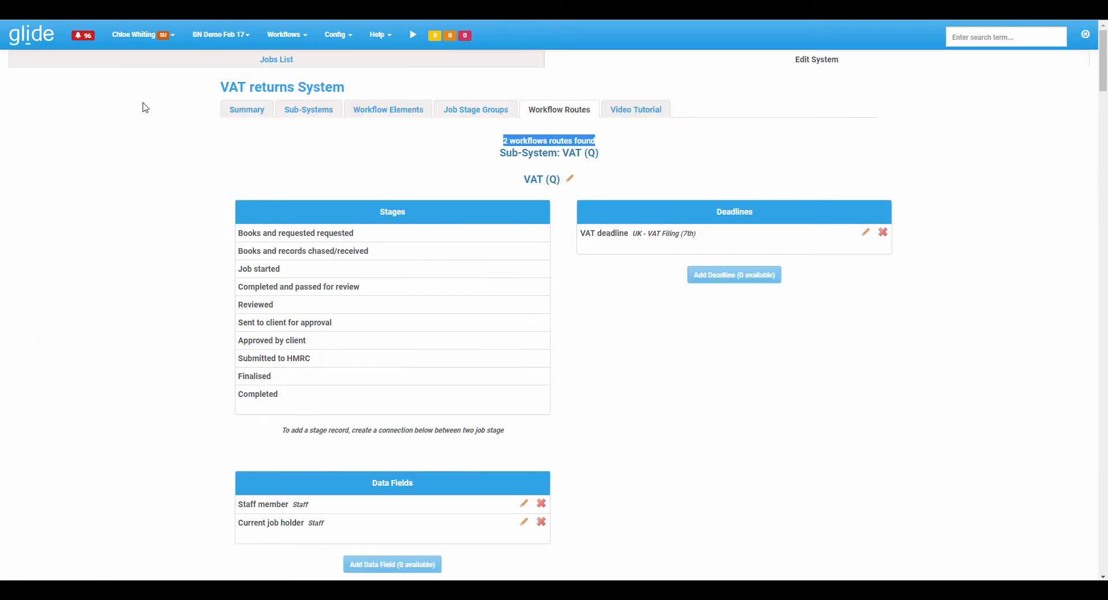
- Add a Number custom client field to the VAT returns system and name it "Days to send VAT to client"
{"action": "left_click", "coordinate": [153, 103]}
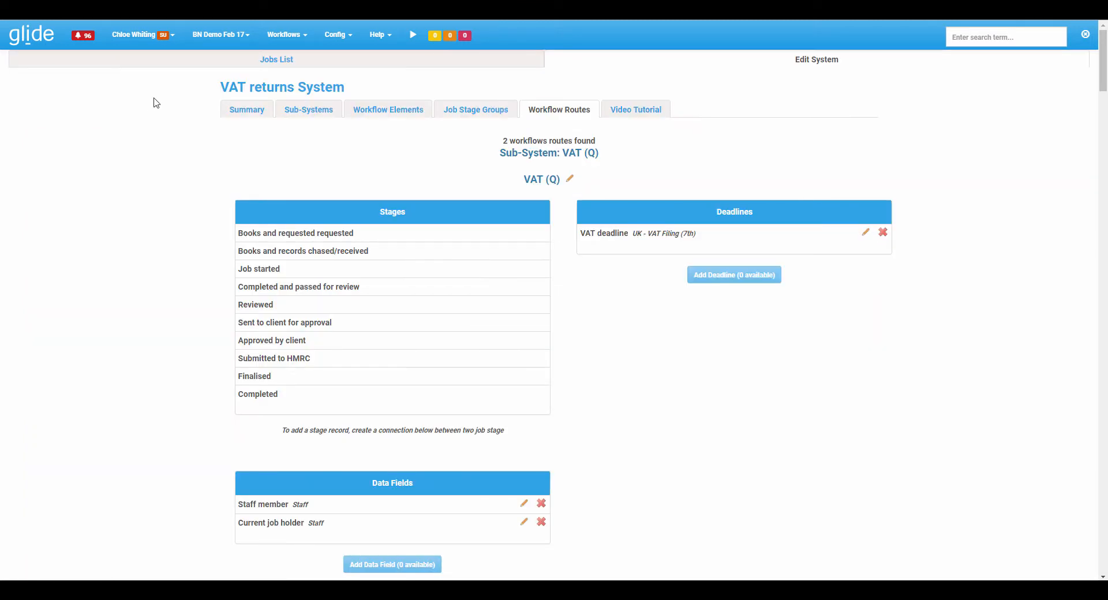
{"action": "left_click", "coordinate": [390, 113]}
{"action": "left_click_drag", "start_coordinate": [238, 158], "coordinate": [282, 158]}
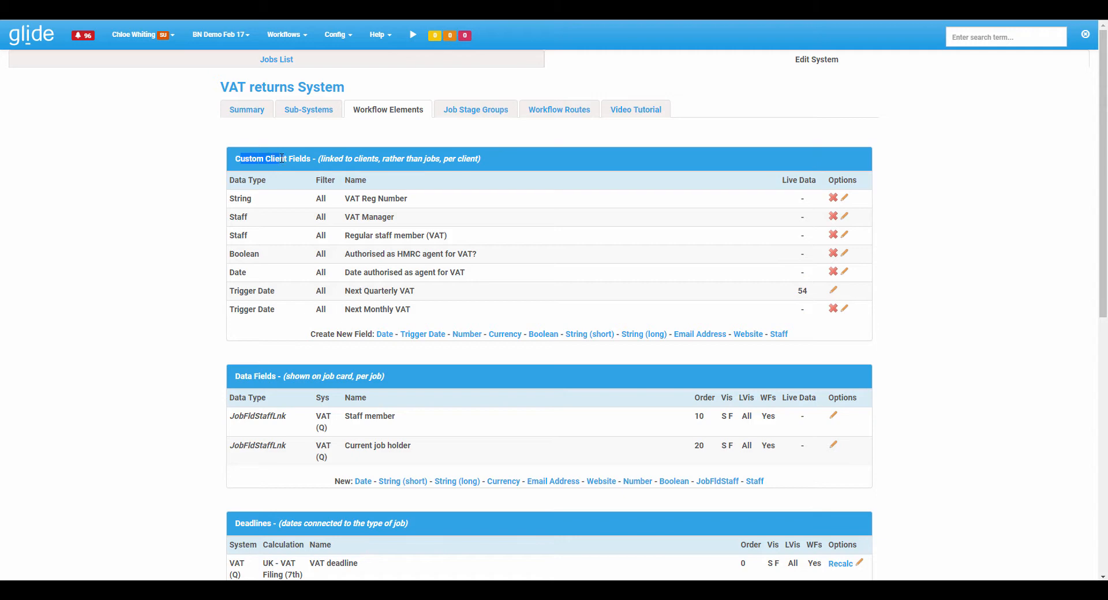
{"action": "left_click", "coordinate": [214, 203]}
{"action": "left_click", "coordinate": [468, 335]}
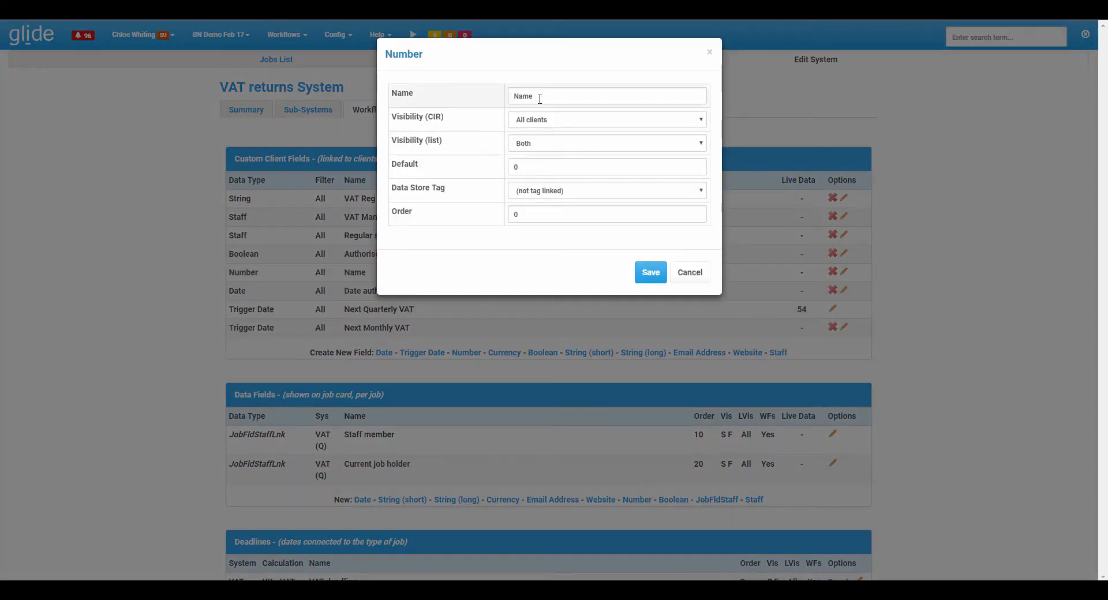
{"action": "double_click", "coordinate": [542, 95]}
{"action": "type", "text": "Days to "}
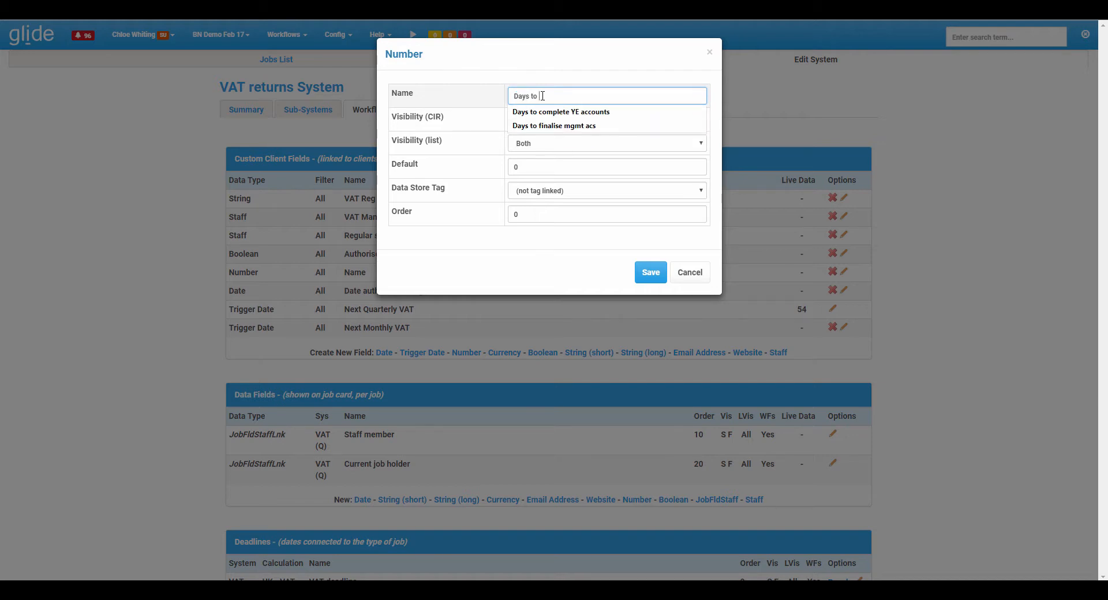
{"action": "type", "text": "send VAT to client"}
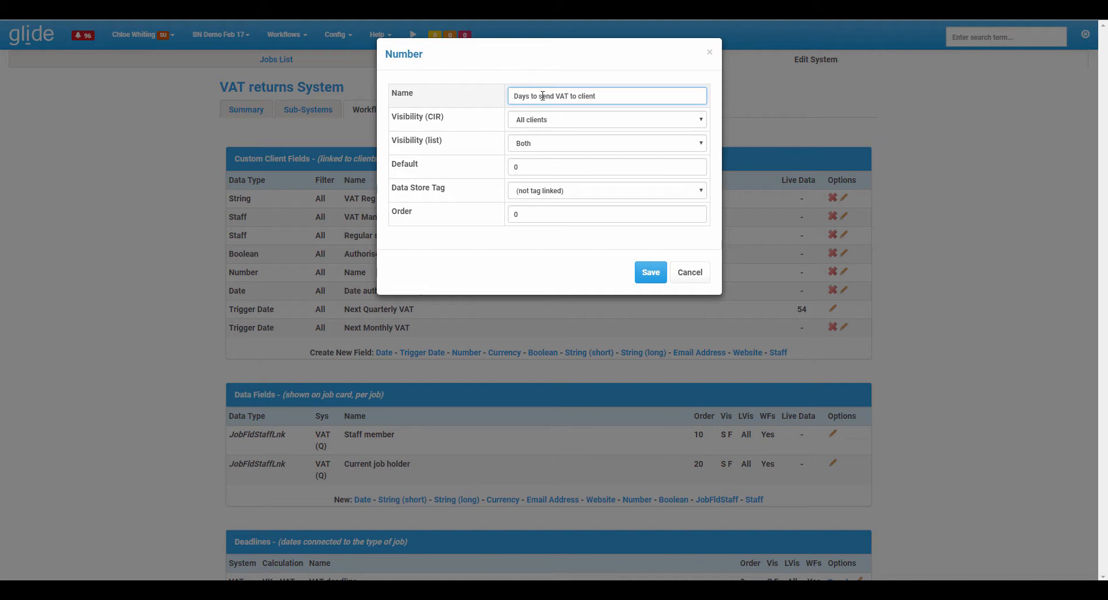
- Set the new number field's order to 1000 and save it
{"action": "key", "text": "Tab"}
{"action": "key", "text": "Tab"}
{"action": "key", "text": "Tab"}
{"action": "key", "text": "Tab"}
{"action": "key", "text": "Tab"}
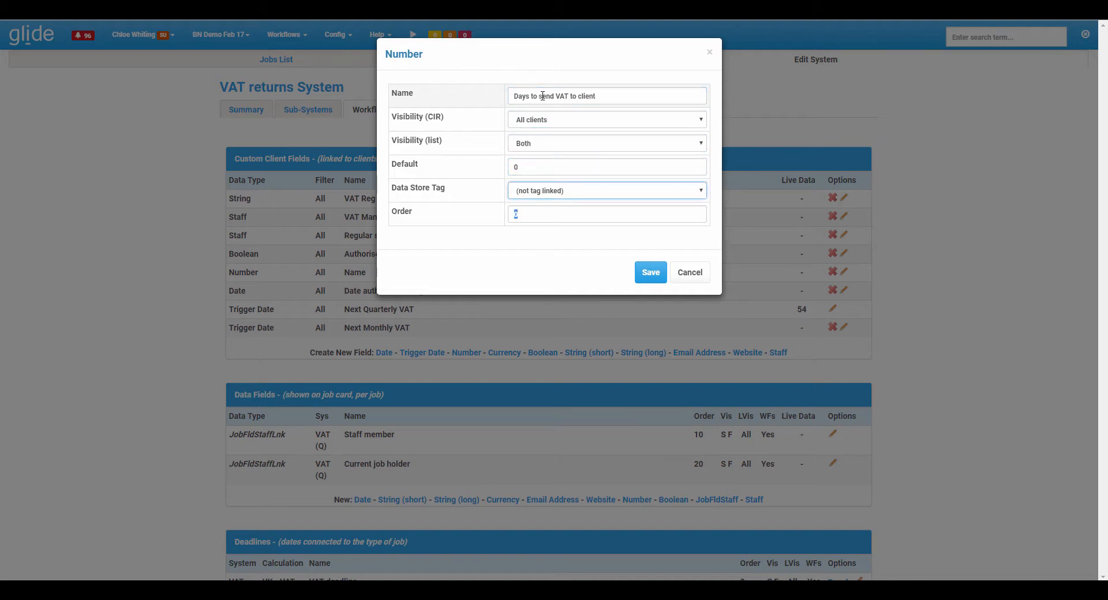
{"action": "type", "text": "1000"}
{"action": "key", "text": "Tab"}
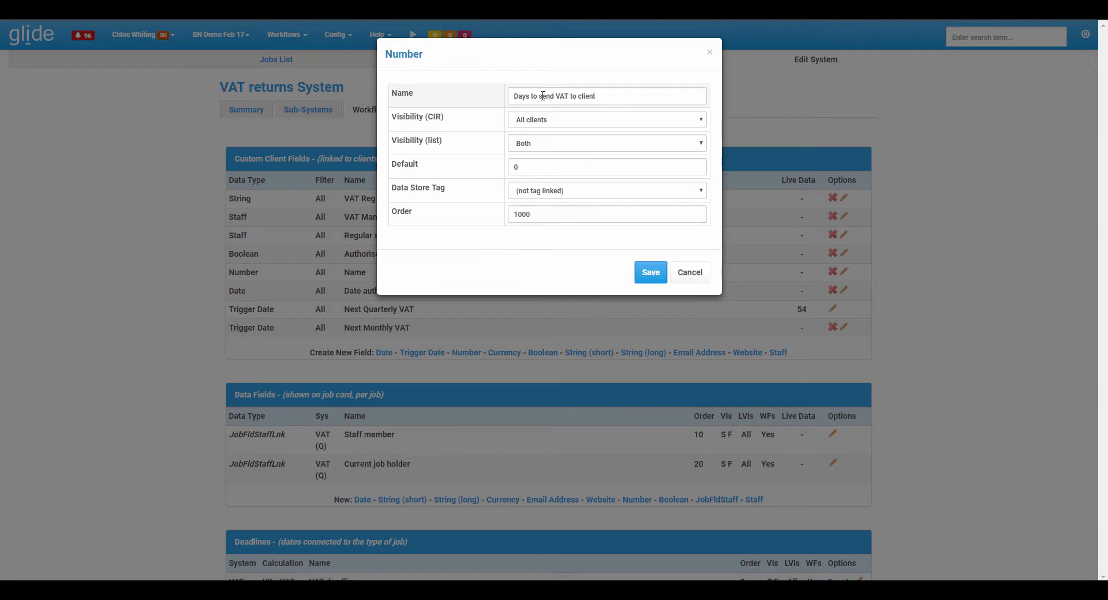
{"action": "left_click", "coordinate": [643, 273]}
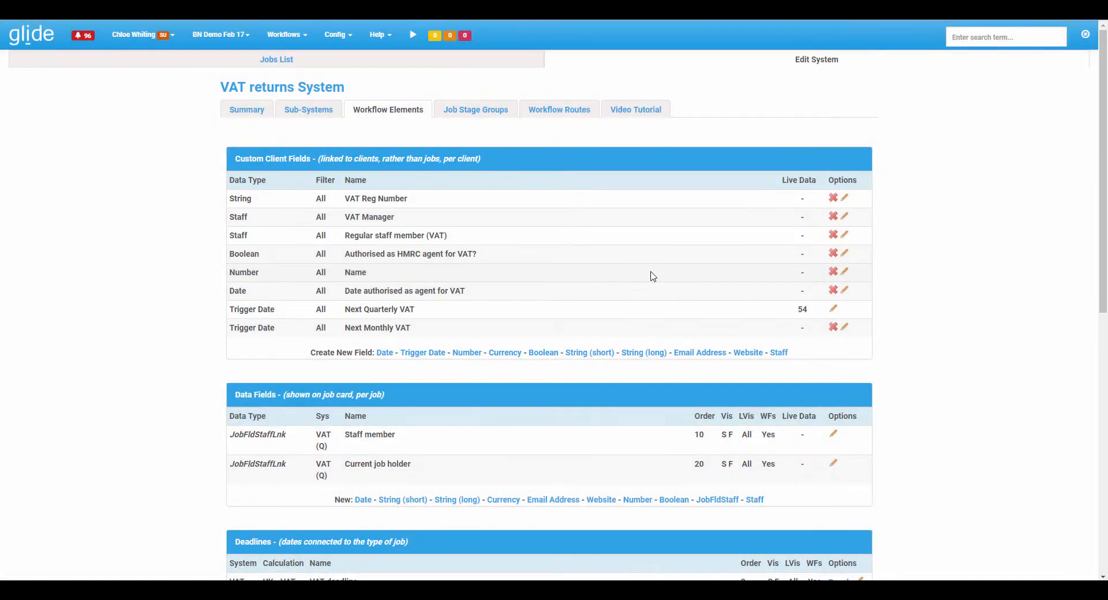
- Review the actions on the VAT (Q) route's Awaiting books and records and Ready to start stage movements
{"action": "left_click", "coordinate": [556, 109]}
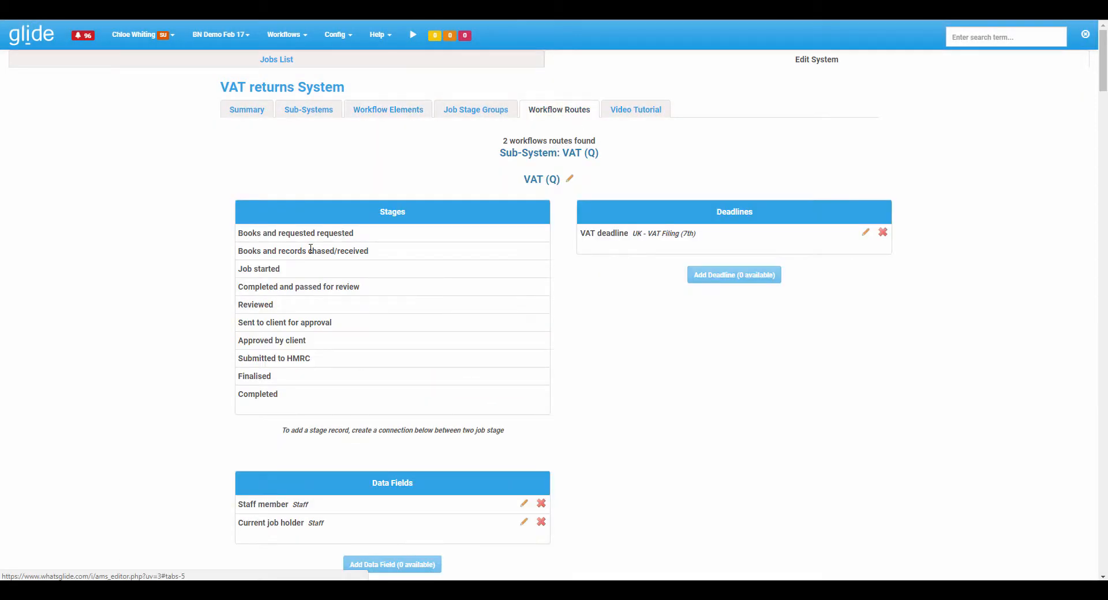
{"action": "scroll", "coordinate": [206, 232], "scroll_direction": "down", "scroll_amount": 12}
{"action": "scroll", "coordinate": [206, 232], "scroll_direction": "down", "scroll_amount": 7}
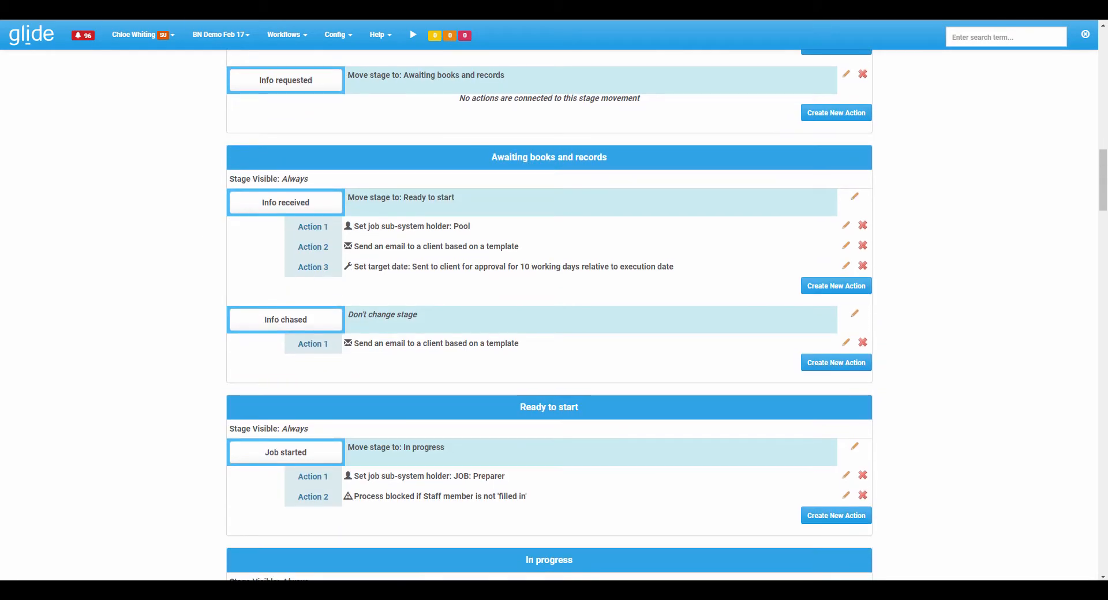
- Assign the client's partner as the Staff member on the client's 31 Mar 2017 VAT job
{"action": "left_click", "coordinate": [248, 12]}
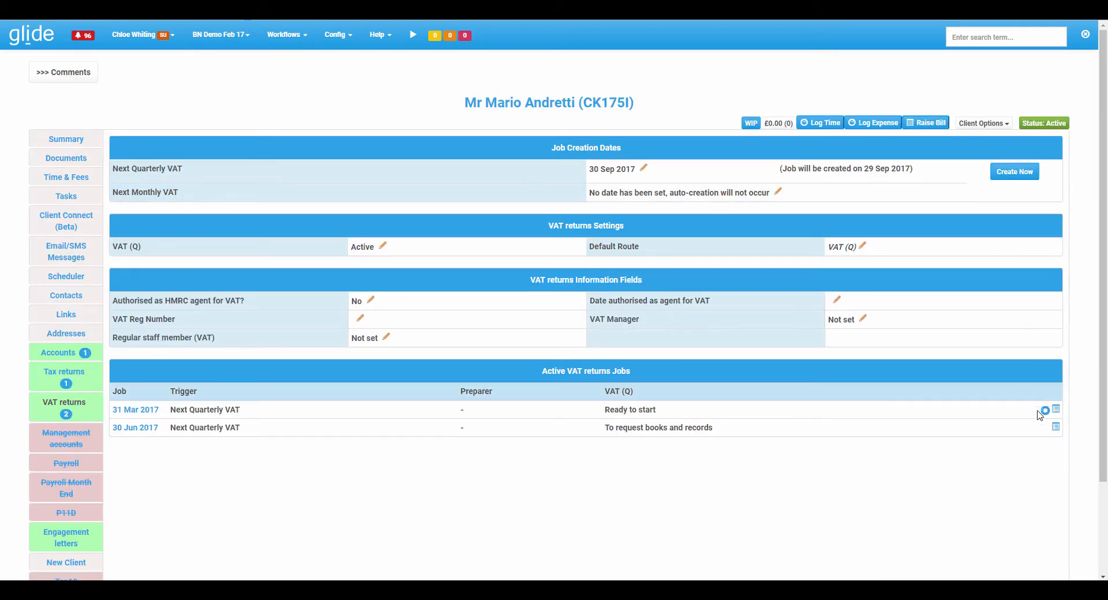
{"action": "left_click", "coordinate": [1055, 411]}
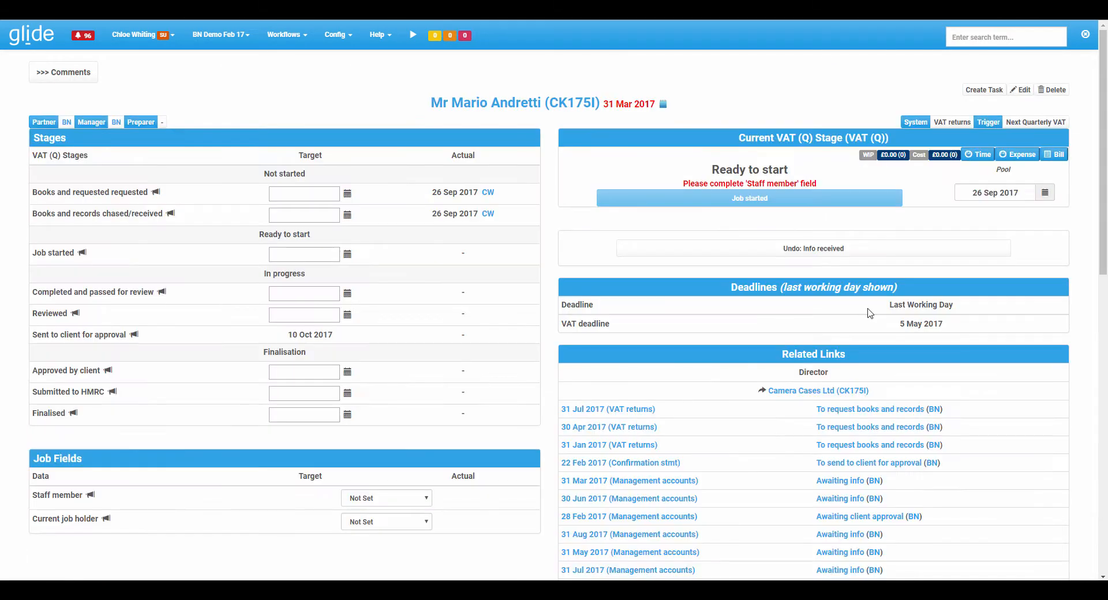
{"action": "left_click", "coordinate": [388, 500]}
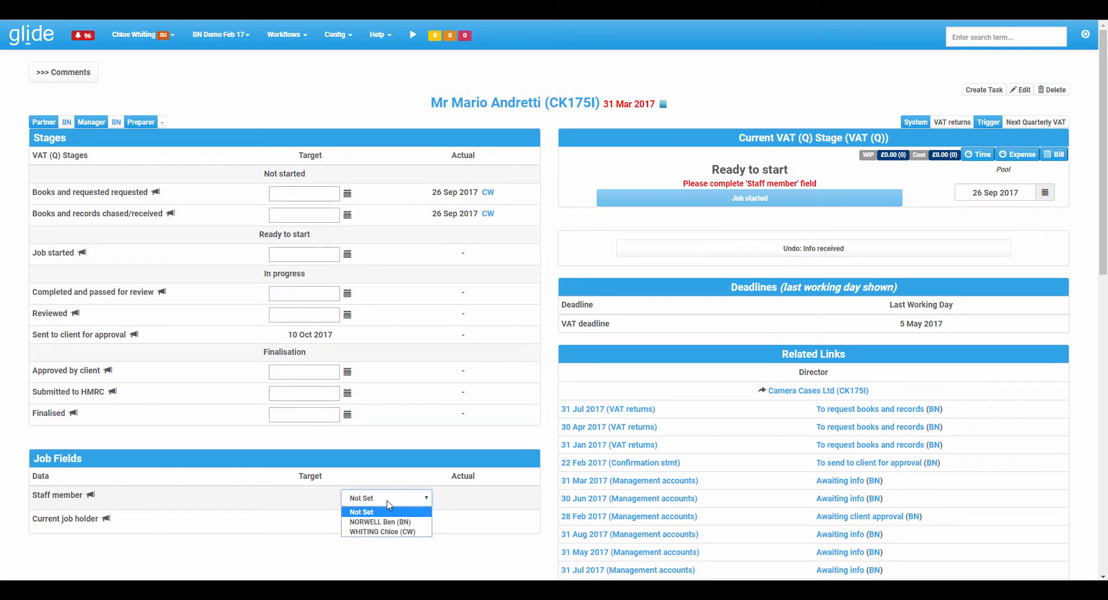
{"action": "left_click", "coordinate": [388, 523]}
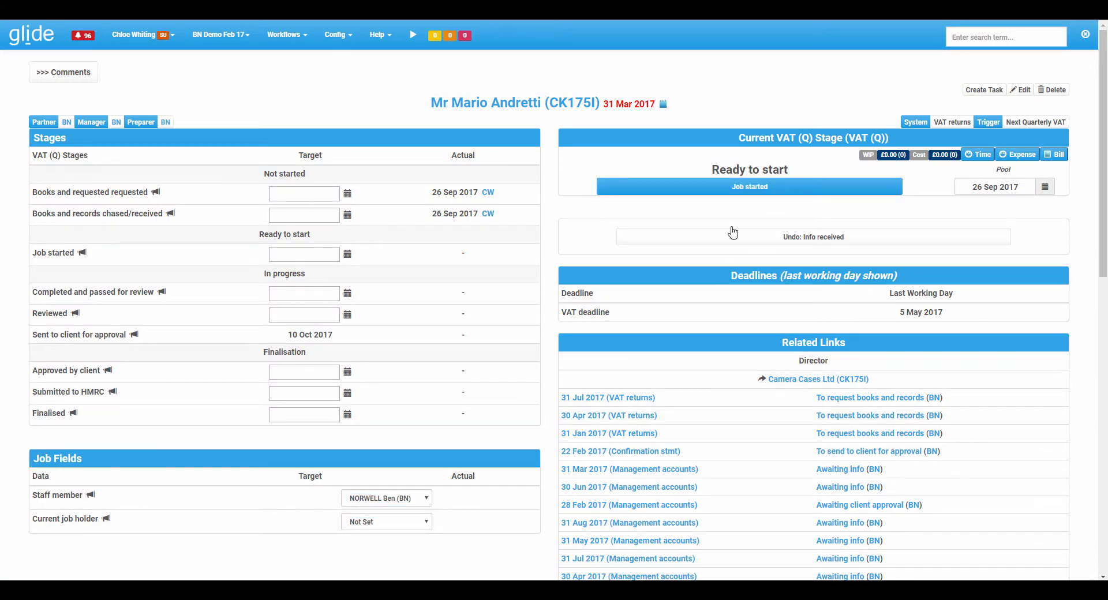
{"action": "left_click", "coordinate": [749, 187]}
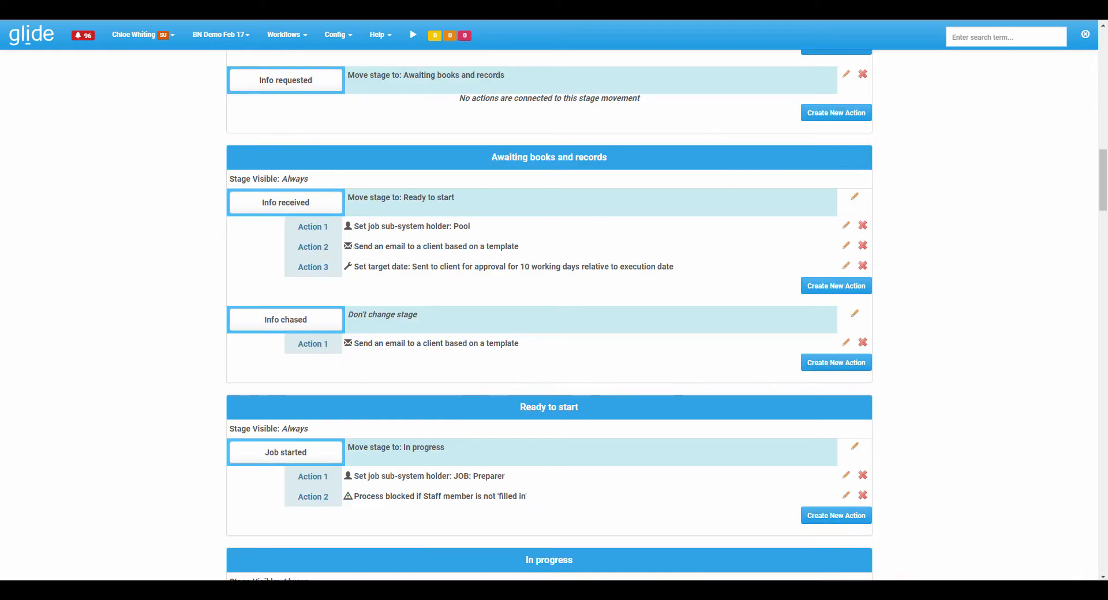
- Add a Set Target Date (Working Days) action to Job started for VAT (Q), with 20 days and [Path Execution +] 'Days to send VAT to client'
{"action": "scroll", "coordinate": [210, 213], "scroll_direction": "down", "scroll_amount": 5}
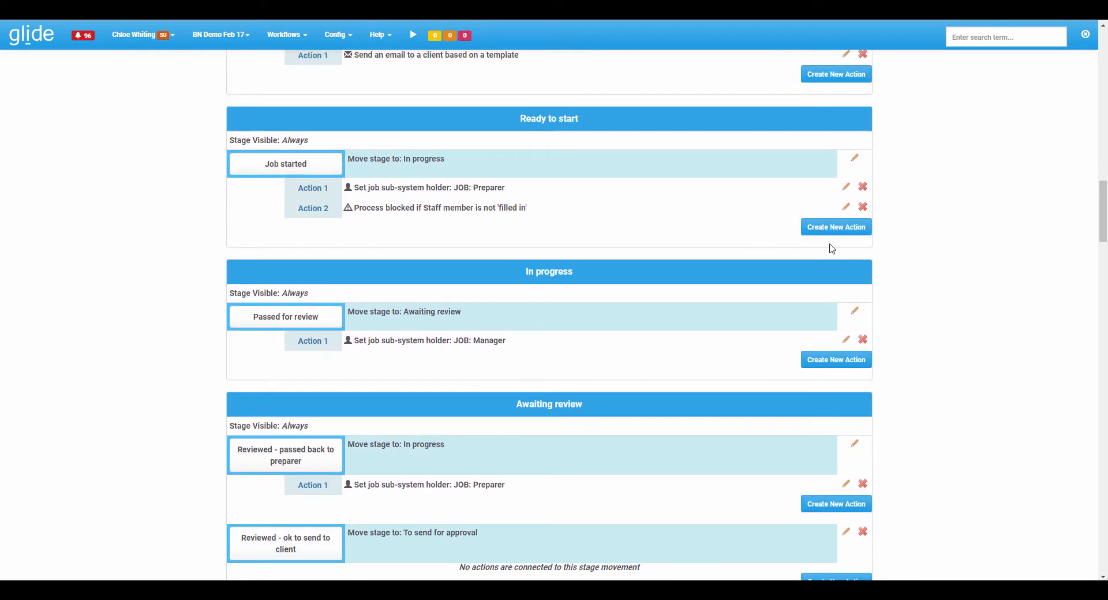
{"action": "left_click", "coordinate": [843, 228]}
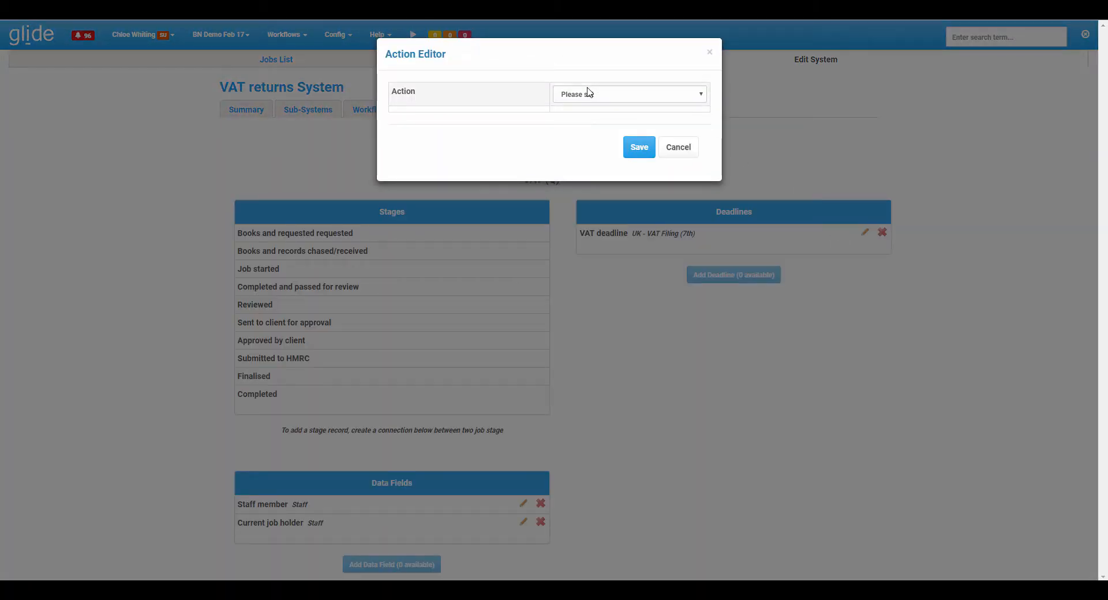
{"action": "left_click", "coordinate": [586, 94]}
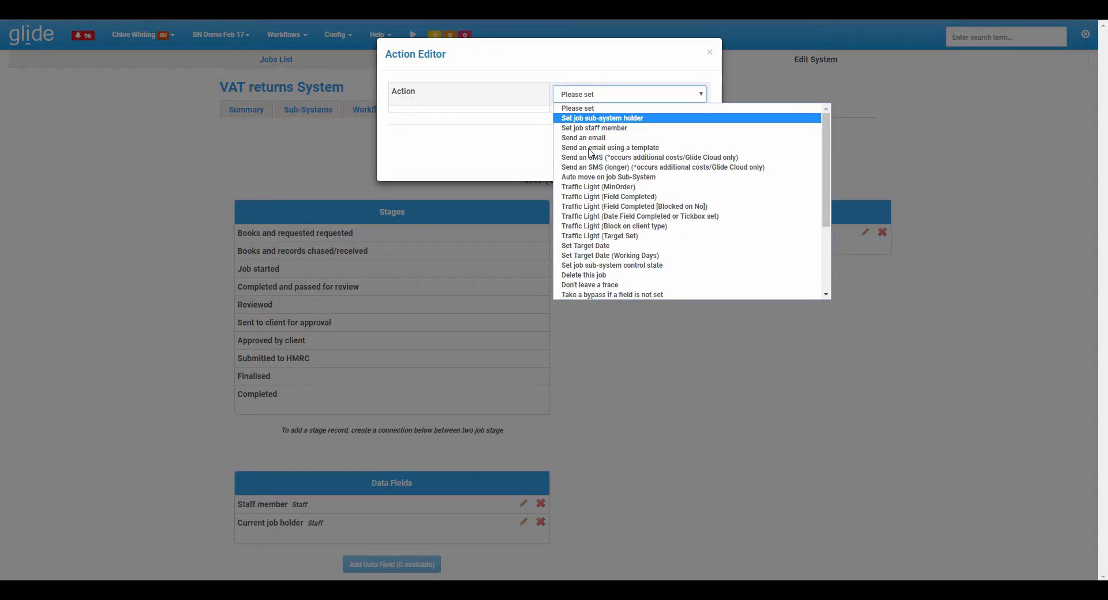
{"action": "left_click", "coordinate": [647, 254]}
{"action": "left_click", "coordinate": [591, 118]}
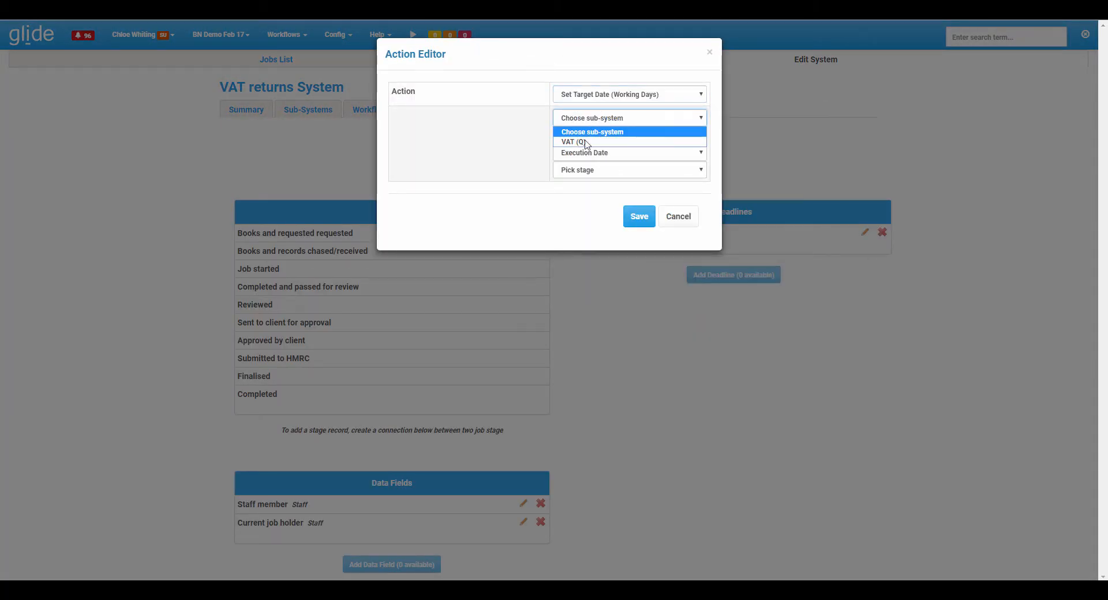
{"action": "left_click", "coordinate": [585, 142]}
{"action": "left_click", "coordinate": [589, 154]}
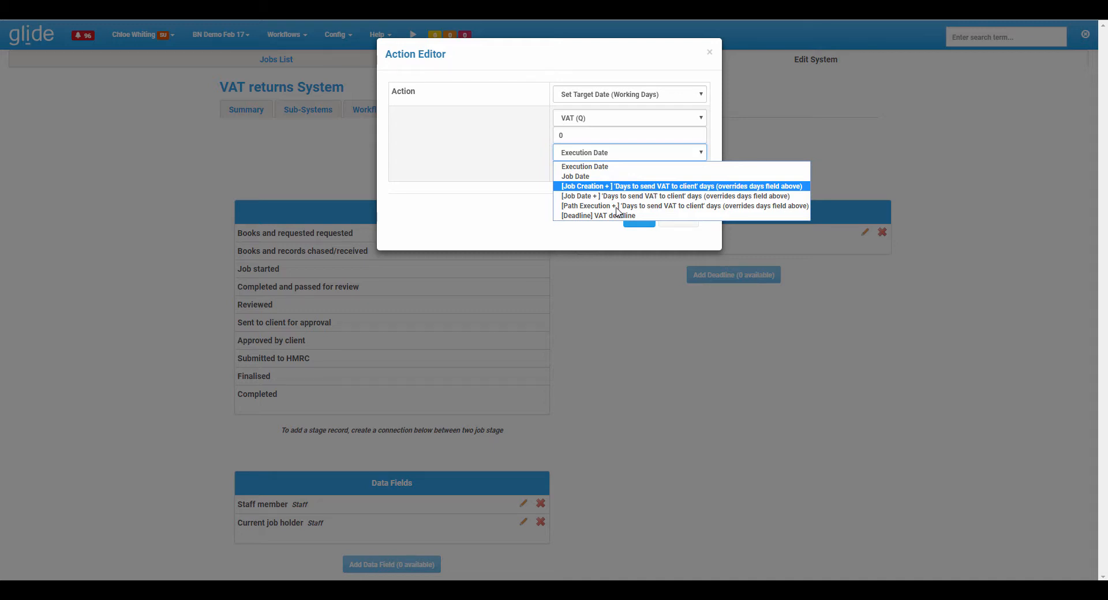
{"action": "left_click", "coordinate": [648, 207]}
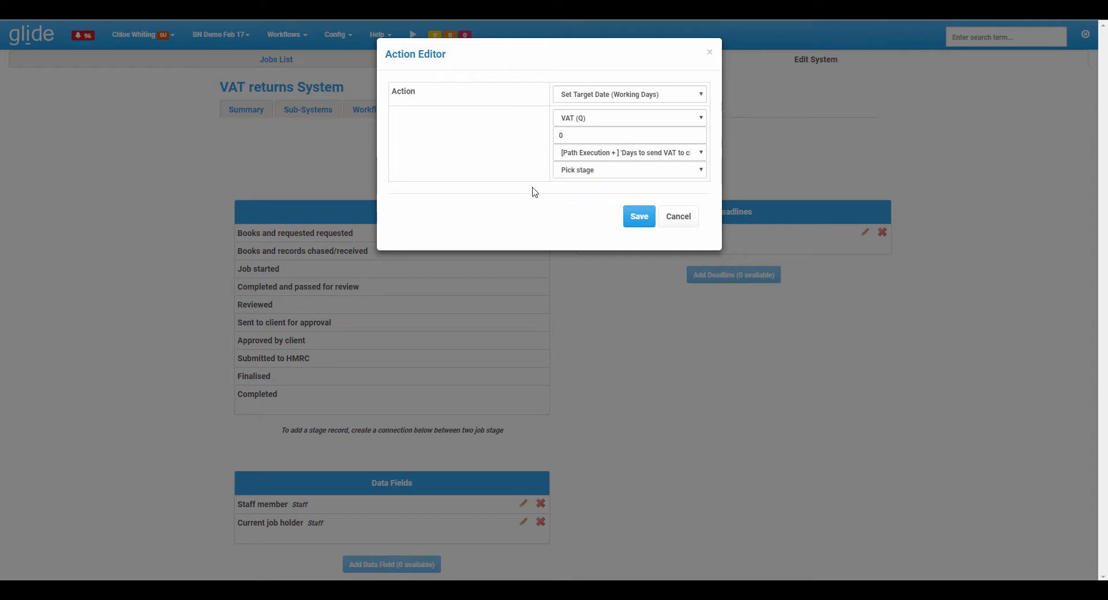
{"action": "double_click", "coordinate": [574, 135]}
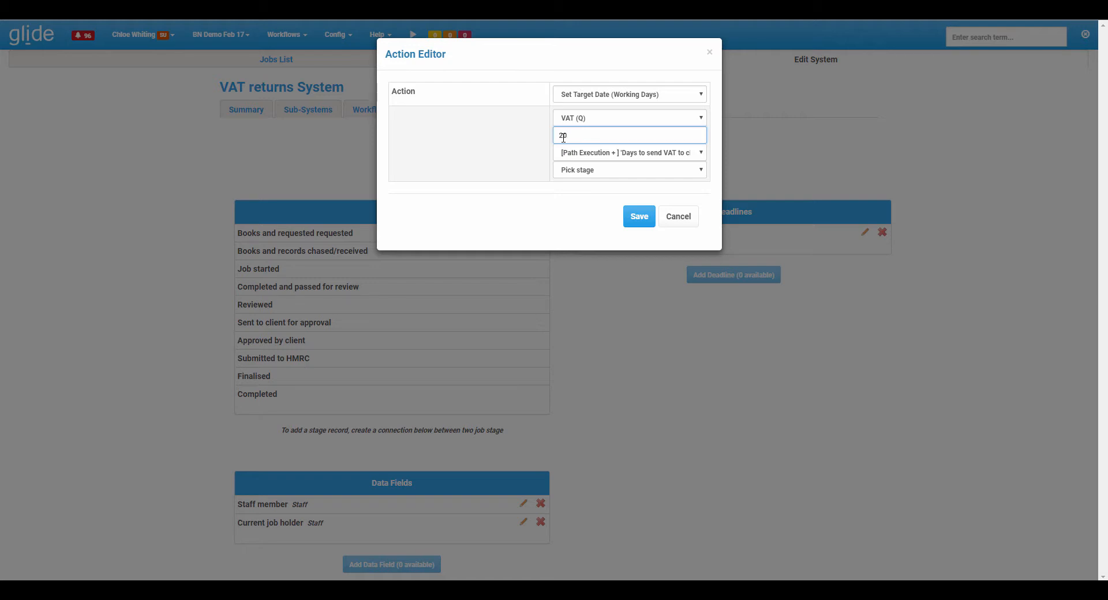
{"action": "left_click", "coordinate": [637, 221]}
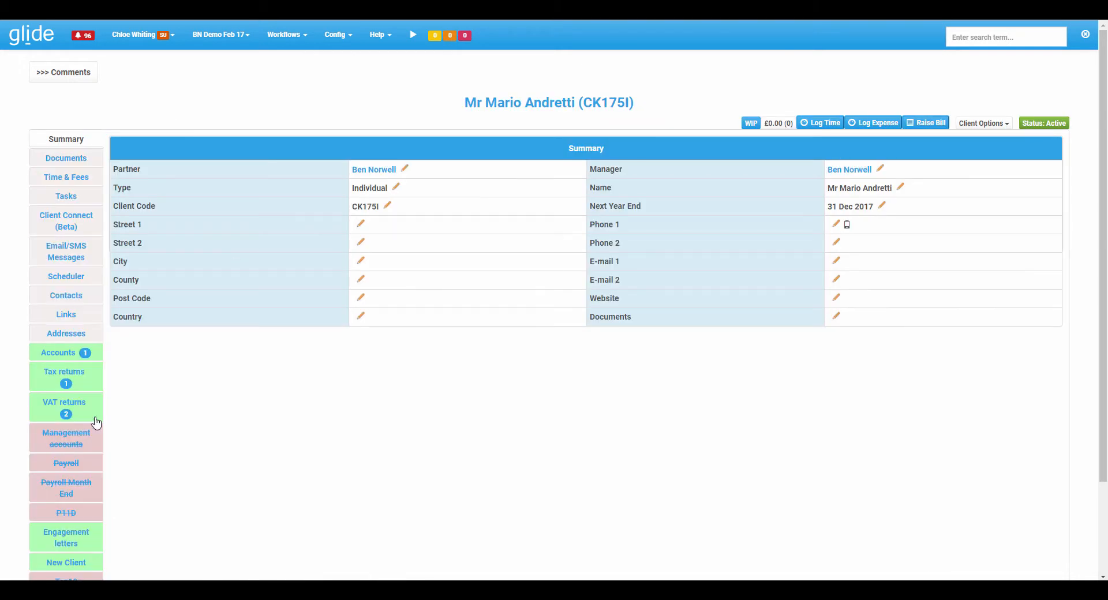
- Set the client's Days to send VAT to client field to 10 and open the 31 Mar 2017 VAT job
{"action": "left_click", "coordinate": [64, 406]}
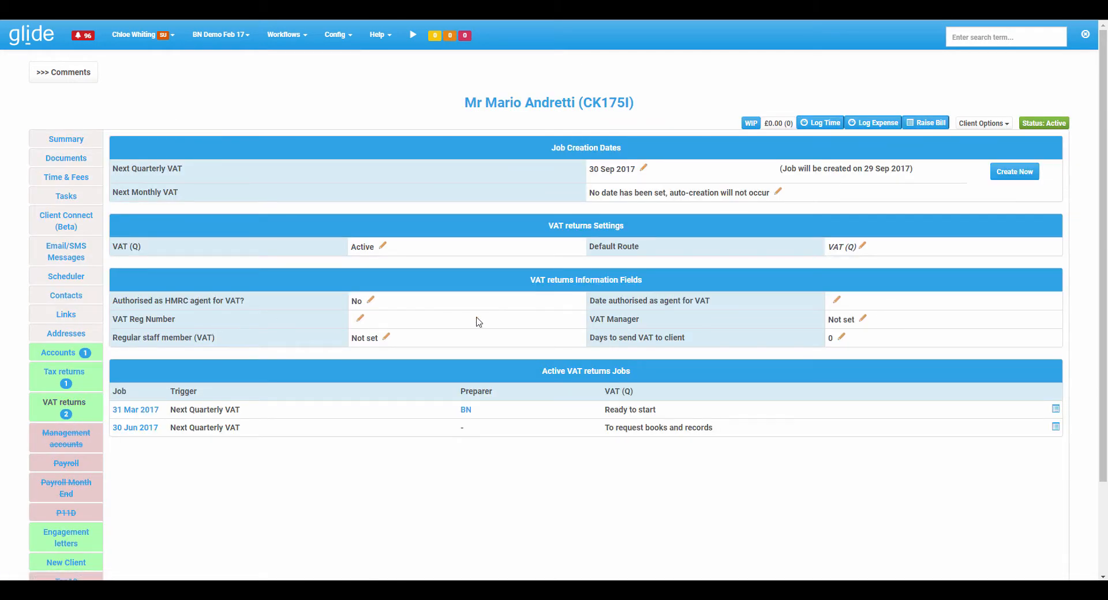
{"action": "left_click", "coordinate": [840, 341]}
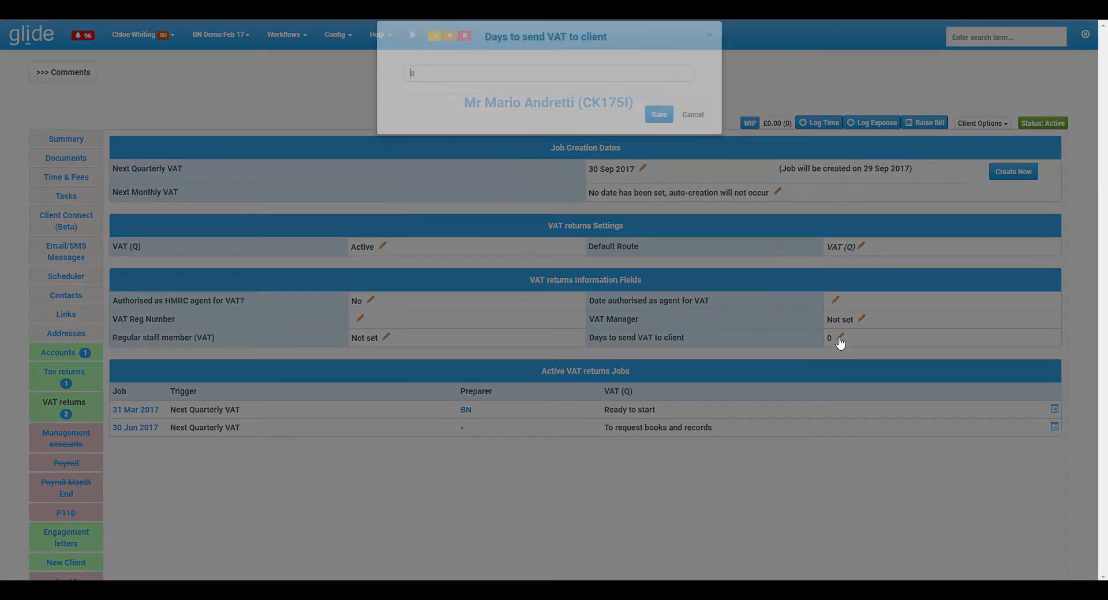
{"action": "left_click", "coordinate": [437, 92]}
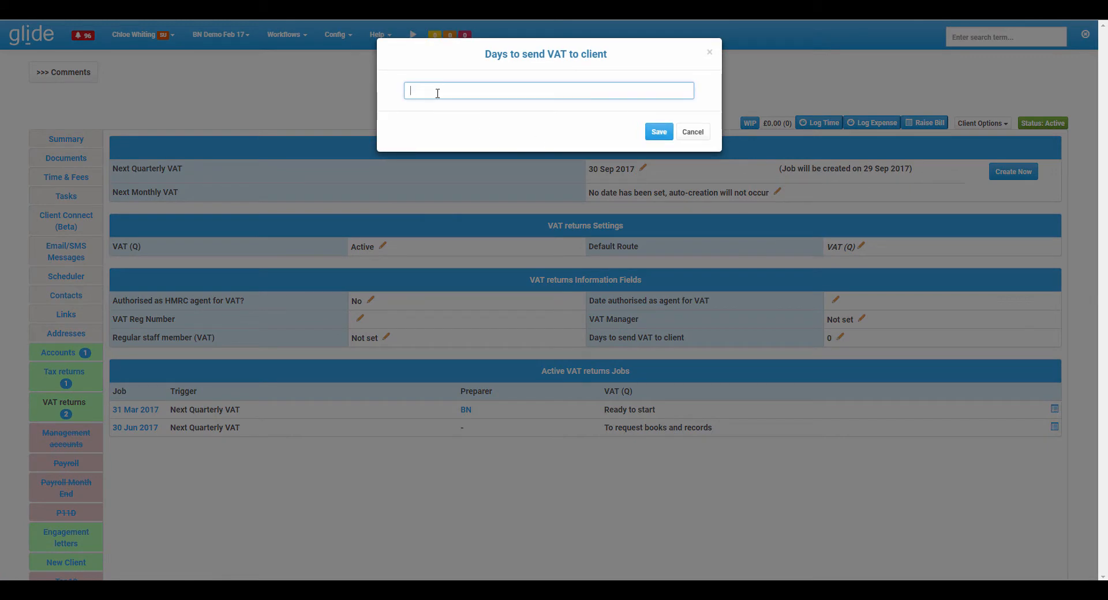
{"action": "type", "text": "10"}
{"action": "left_click", "coordinate": [658, 132]}
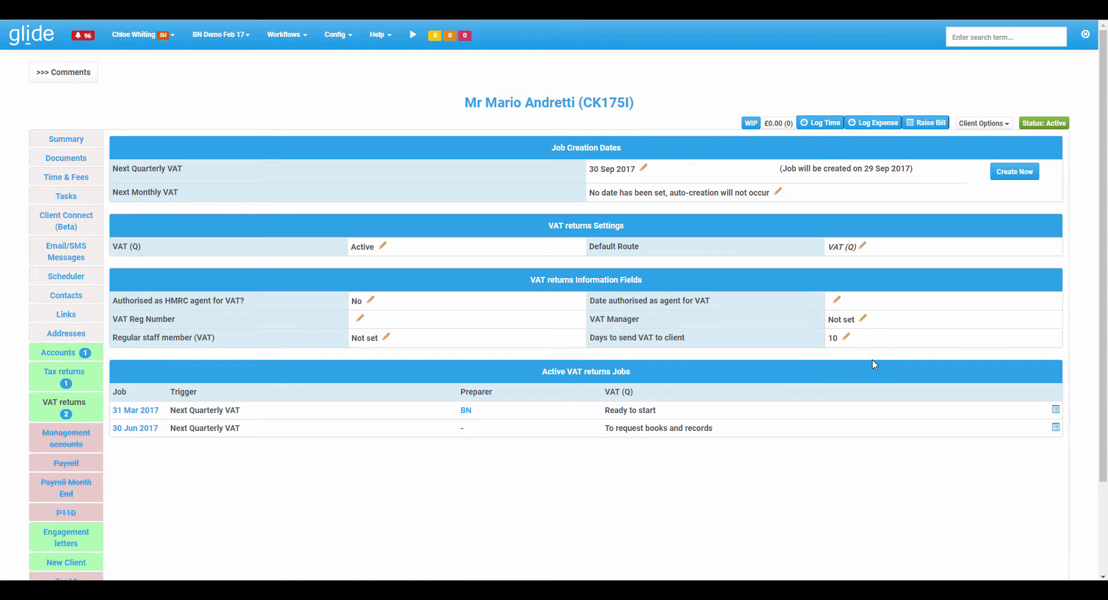
{"action": "left_click", "coordinate": [1055, 411]}
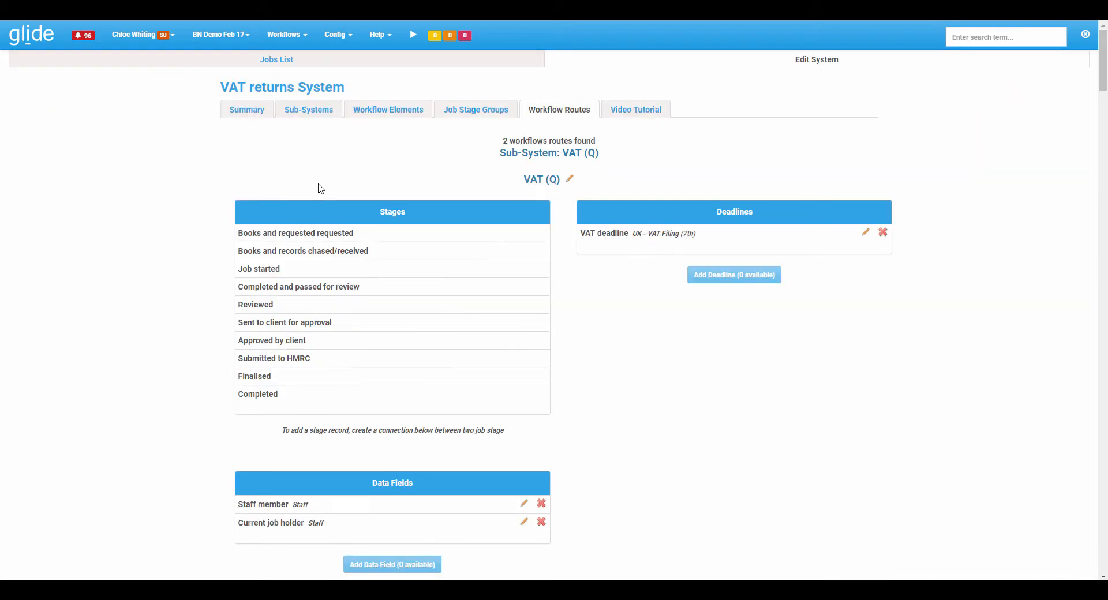
- Edit the Job started movement's Set Target Date action so it targets the Submitted to HMRC (VAT (Q)) stage
{"action": "scroll", "coordinate": [335, 191], "scroll_direction": "down", "scroll_amount": 7}
{"action": "scroll", "coordinate": [349, 196], "scroll_direction": "down", "scroll_amount": 15}
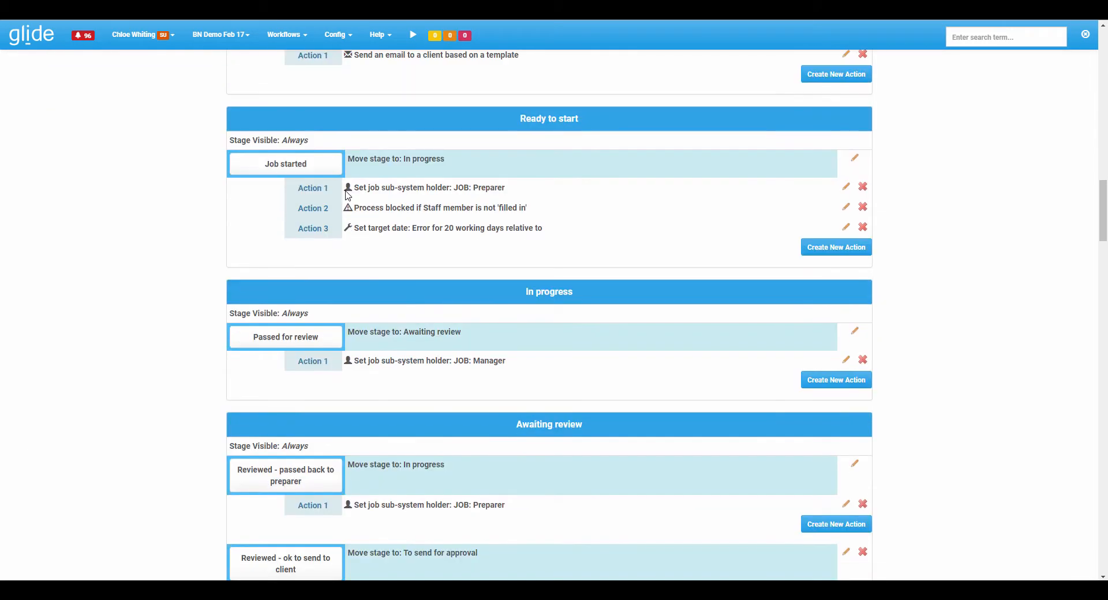
{"action": "left_click", "coordinate": [845, 228]}
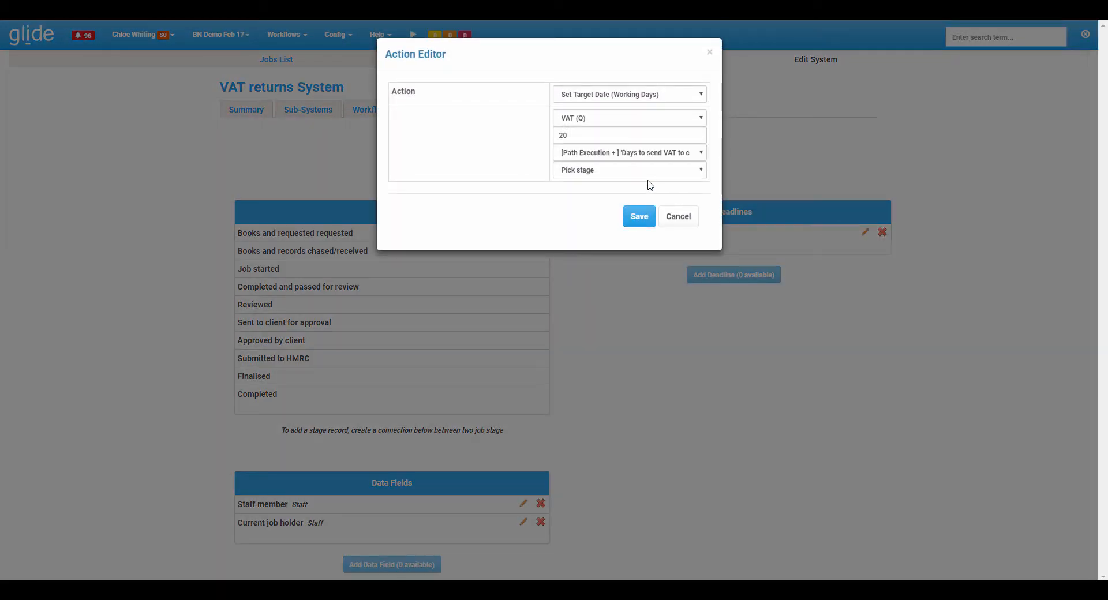
{"action": "left_click", "coordinate": [606, 175]}
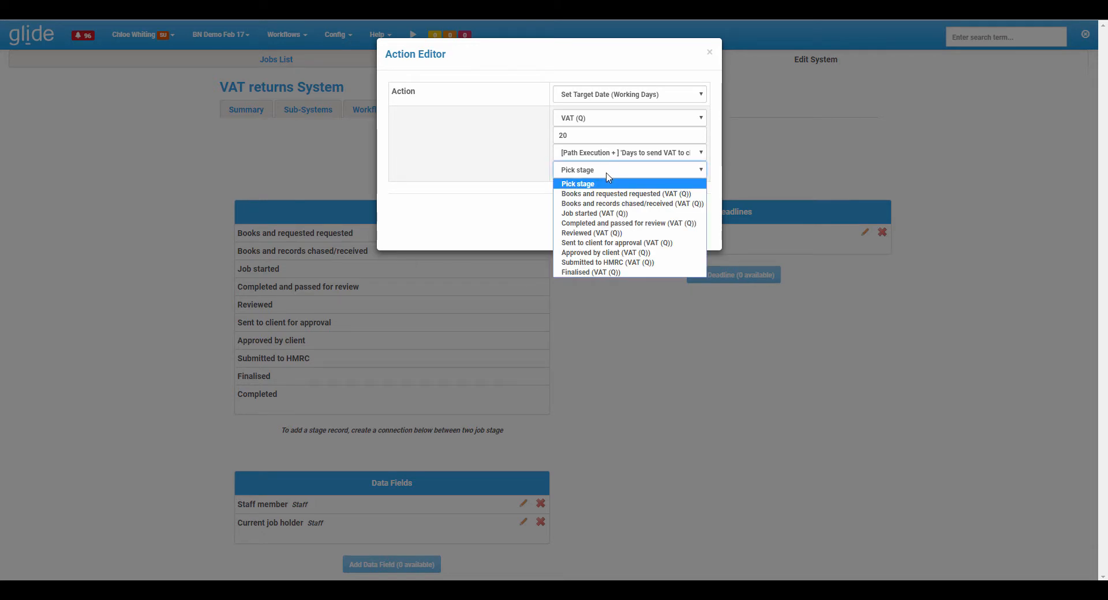
{"action": "left_click", "coordinate": [603, 262]}
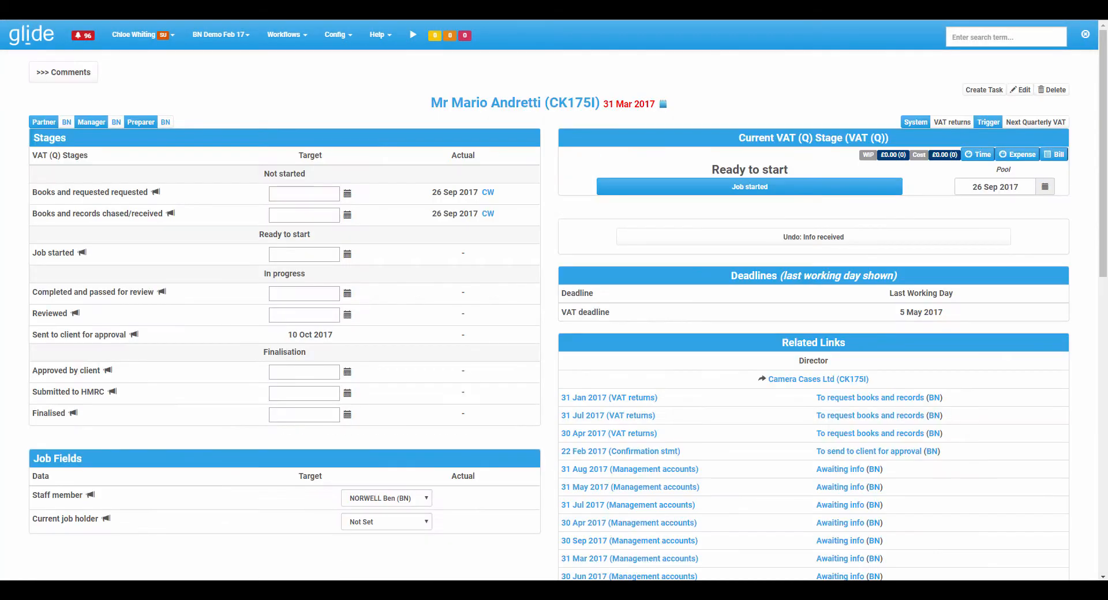
- Test the Job started move on the client's 31 Mar 2017 VAT job, clearing its Submitted to HMRC target date and undoing the move
{"action": "left_click", "coordinate": [744, 186]}
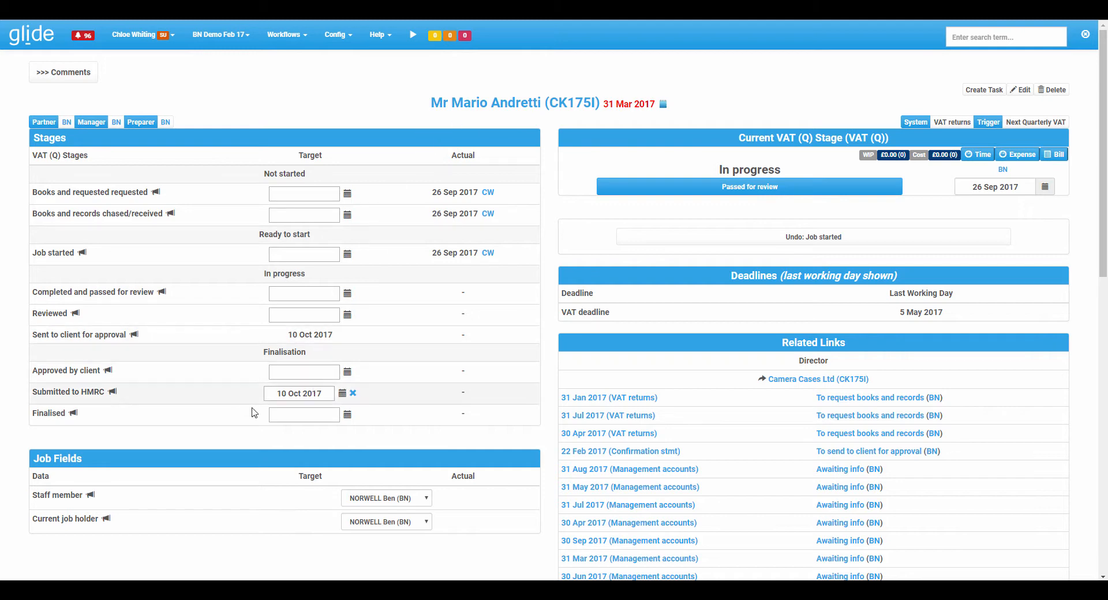
{"action": "left_click", "coordinate": [354, 398]}
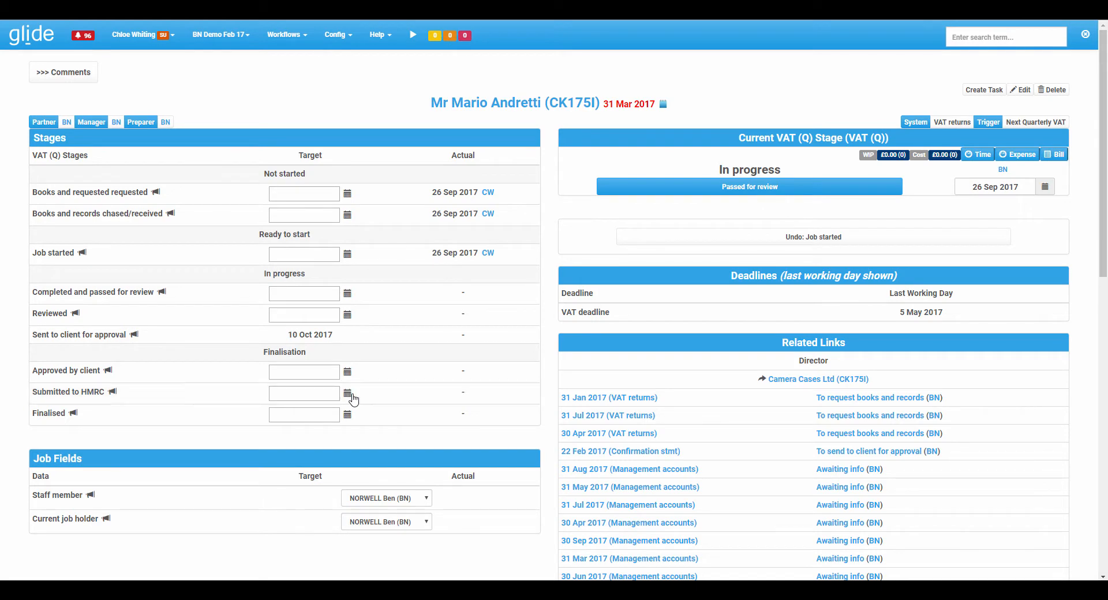
{"action": "left_click", "coordinate": [782, 236]}
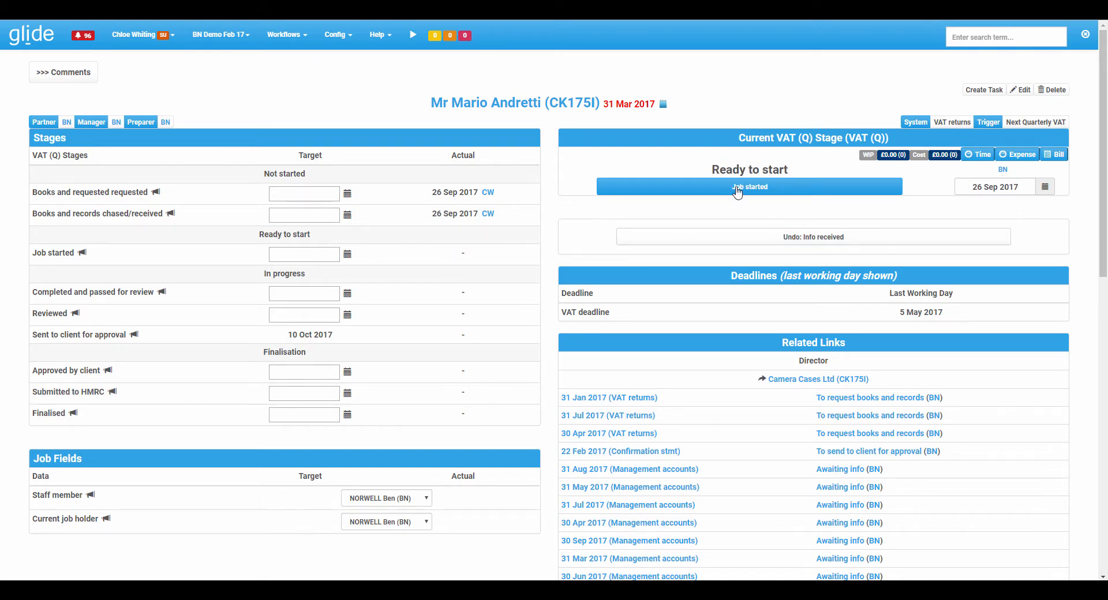
- Delete the Days to send VAT to client value from the client's VAT returns information fields
{"action": "left_click", "coordinate": [468, 103]}
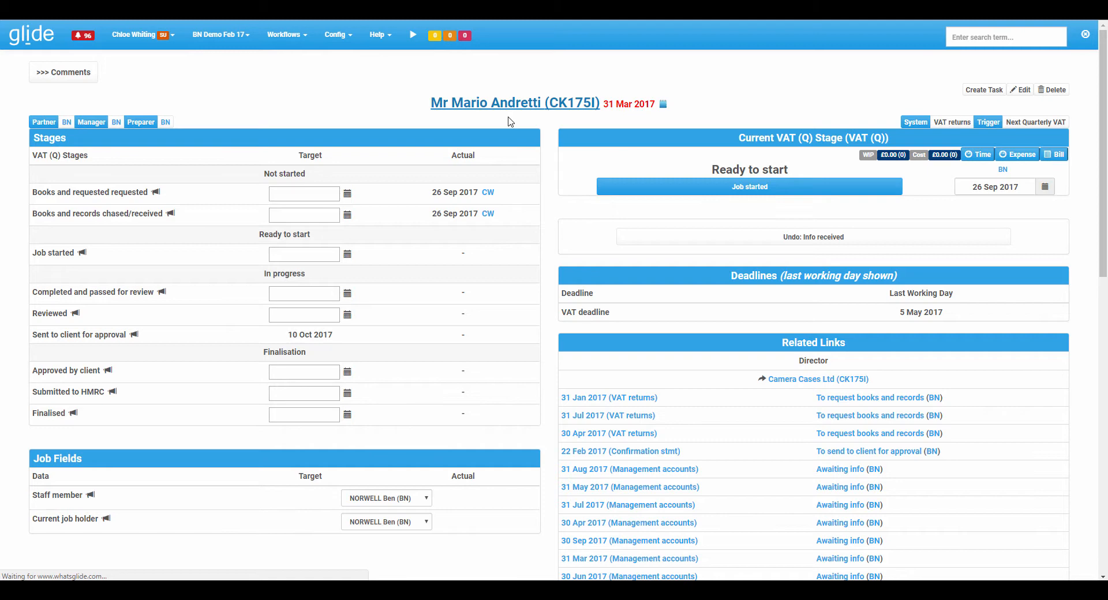
{"action": "left_click", "coordinate": [71, 404]}
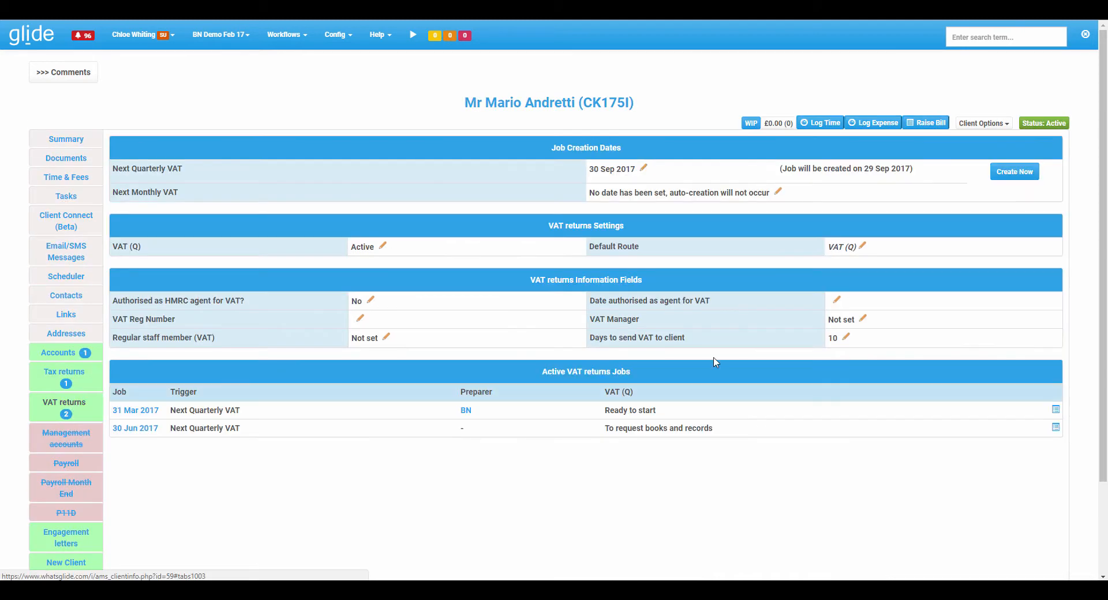
{"action": "left_click", "coordinate": [847, 338]}
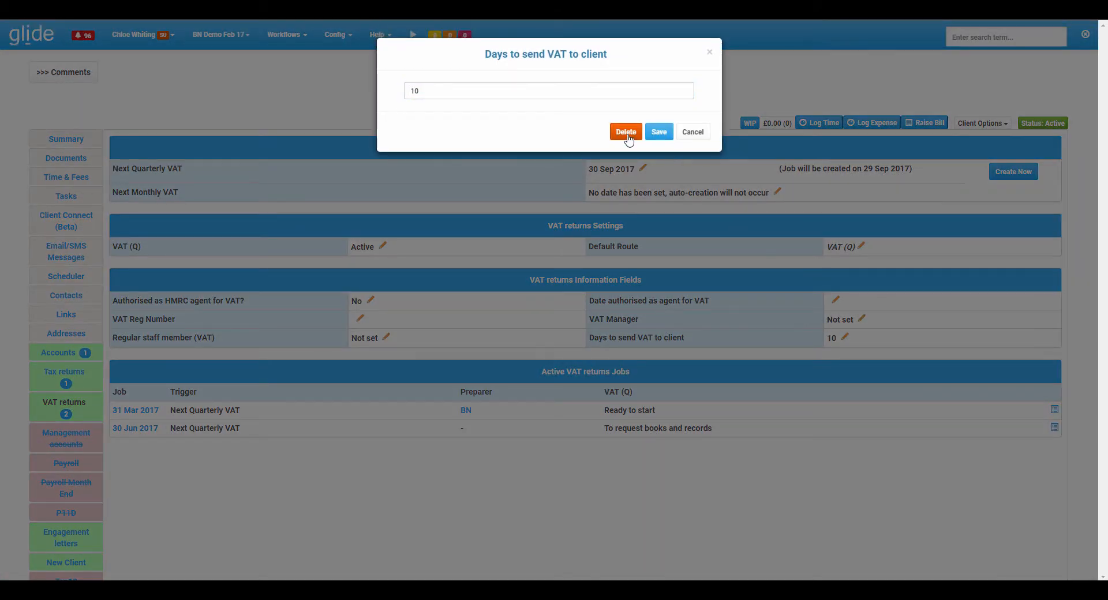
{"action": "left_click", "coordinate": [627, 134]}
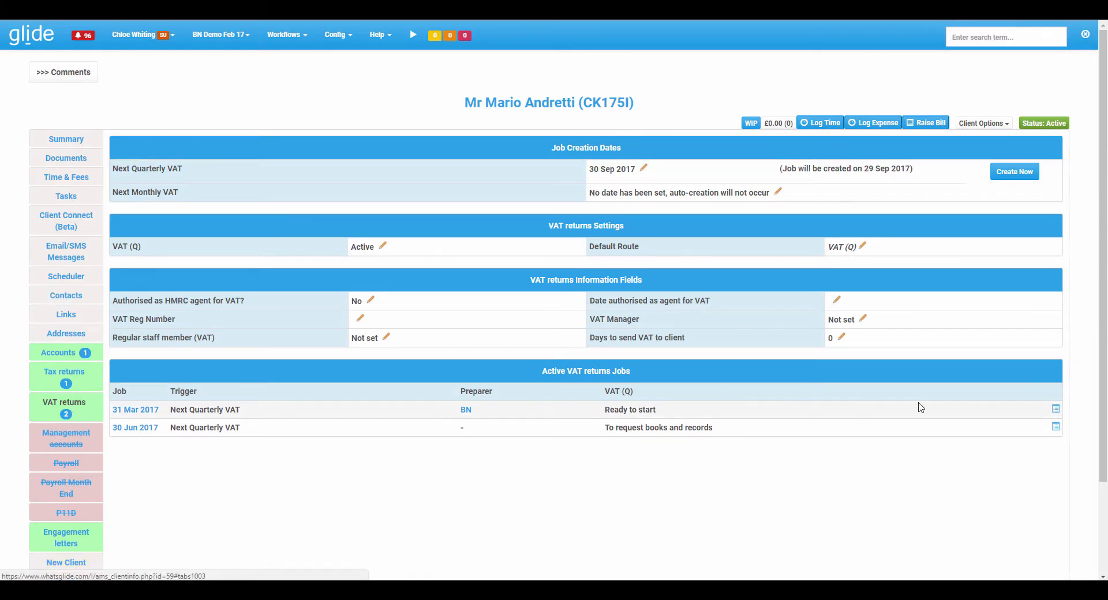
- Move the client's 31 Mar 2017 VAT job through Job started and check its stage target dates
{"action": "left_click", "coordinate": [1054, 408]}
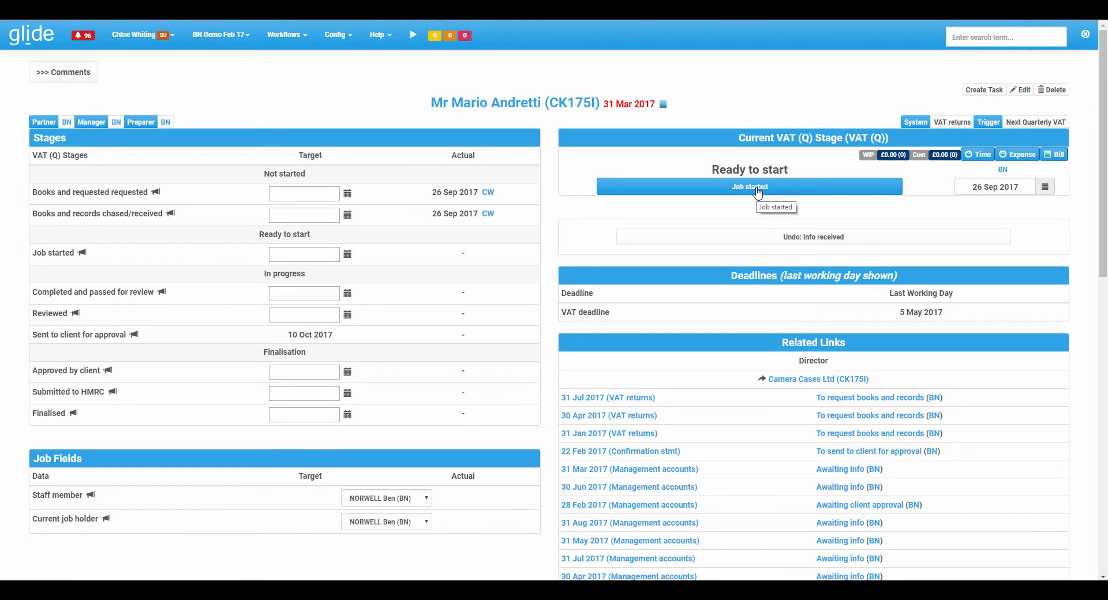
{"action": "left_click", "coordinate": [757, 190]}
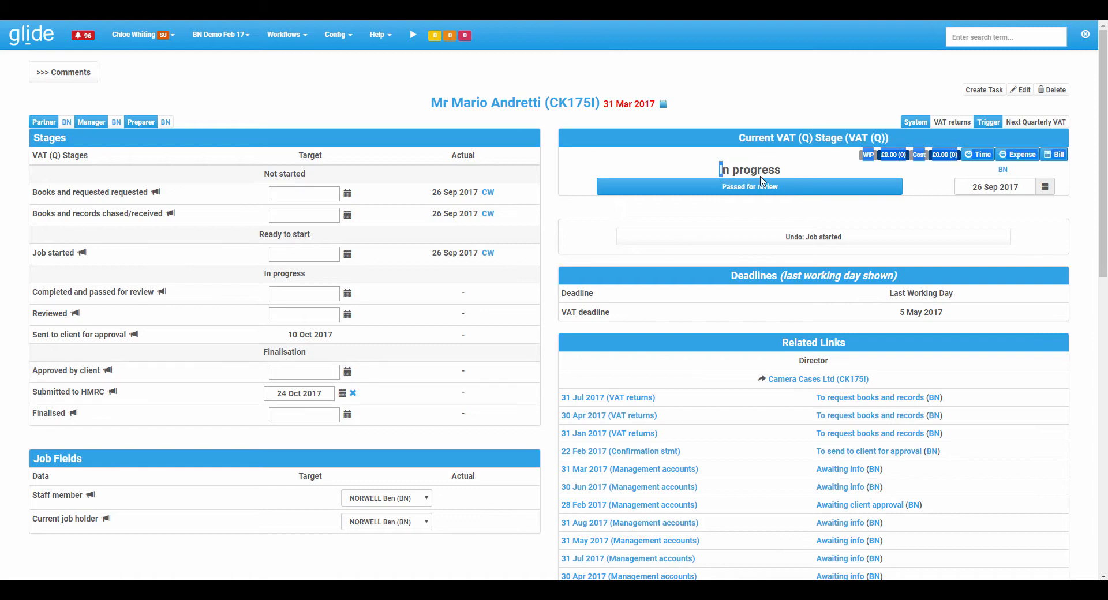
{"action": "left_click_drag", "start_coordinate": [274, 273], "coordinate": [346, 280]}
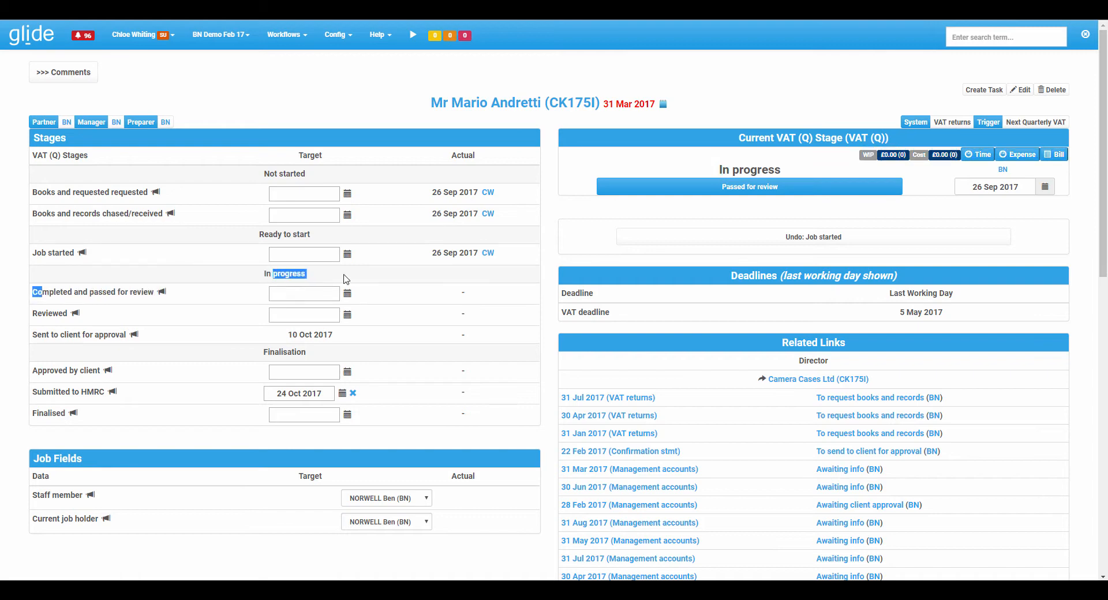
{"action": "left_click", "coordinate": [403, 302]}
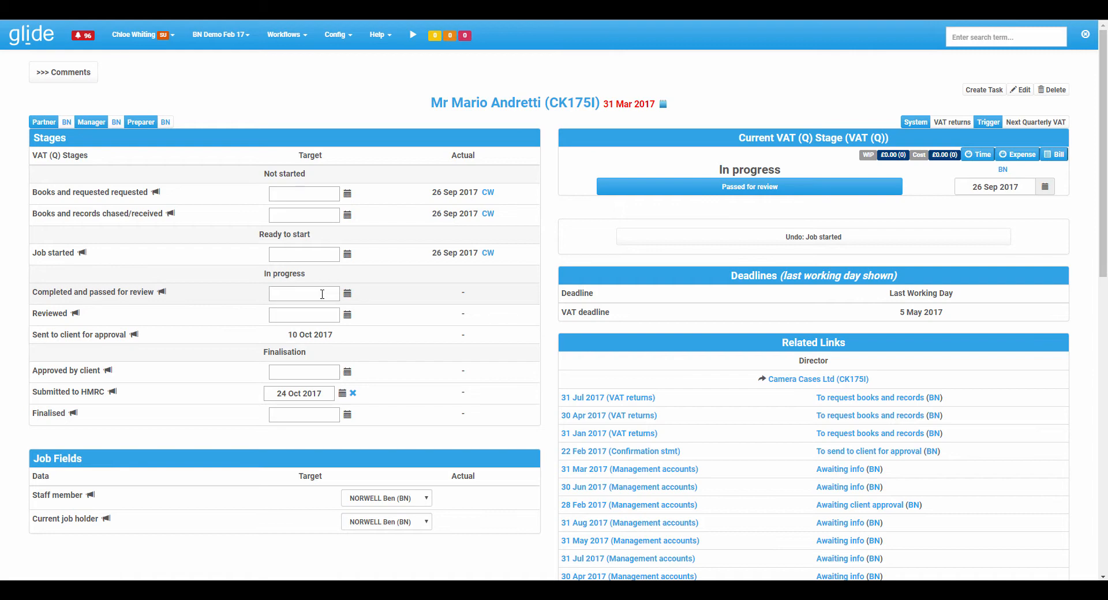
{"action": "scroll", "coordinate": [322, 293], "scroll_direction": "down", "scroll_amount": 2}
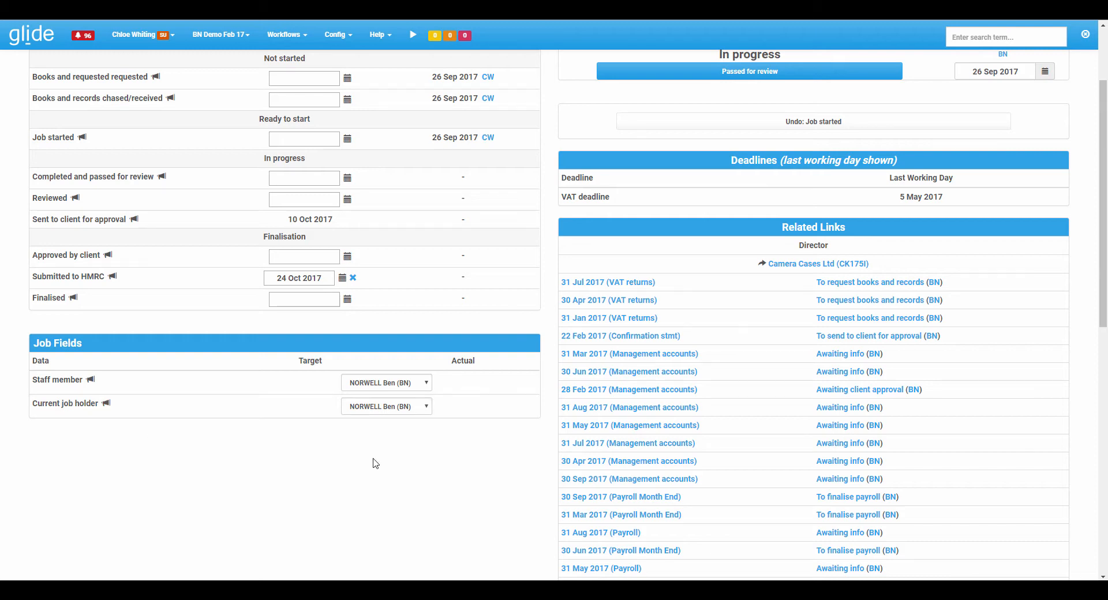
{"action": "scroll", "coordinate": [375, 427], "scroll_direction": "up", "scroll_amount": 2}
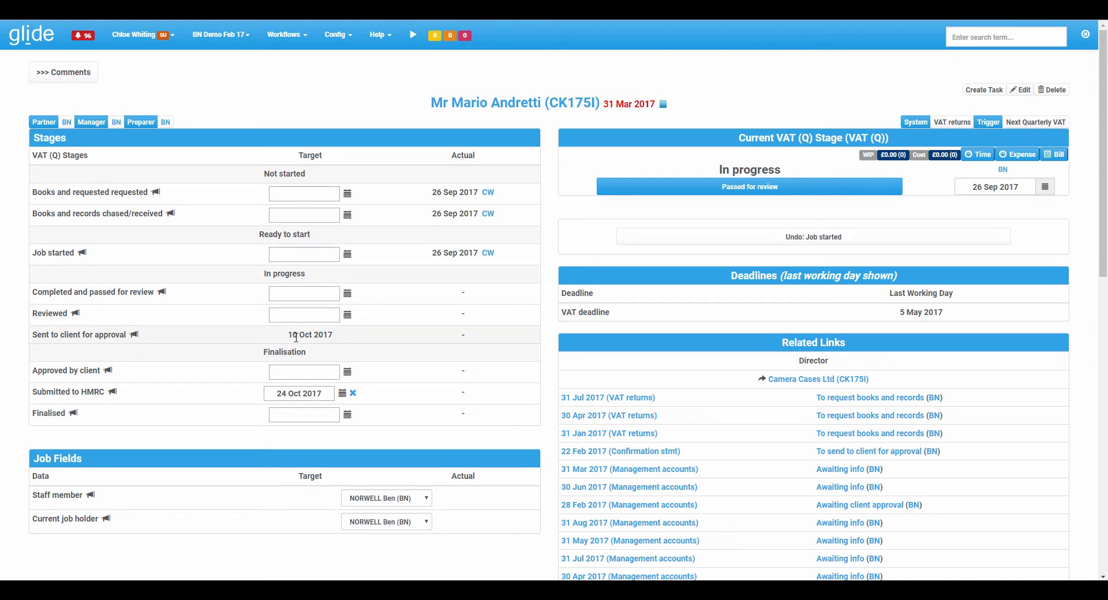
{"action": "left_click_drag", "start_coordinate": [291, 334], "coordinate": [333, 335]}
{"action": "left_click", "coordinate": [364, 338]}
- Open the VAT returns jobs list and hide its primary and secondary filters
{"action": "left_click", "coordinate": [281, 37]}
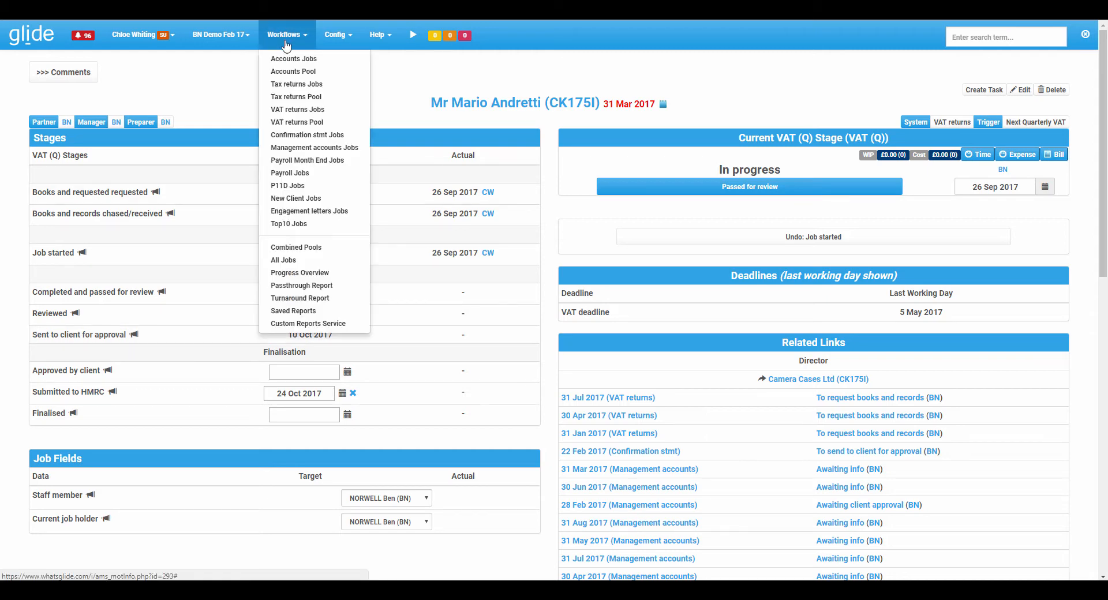
{"action": "left_click", "coordinate": [315, 111]}
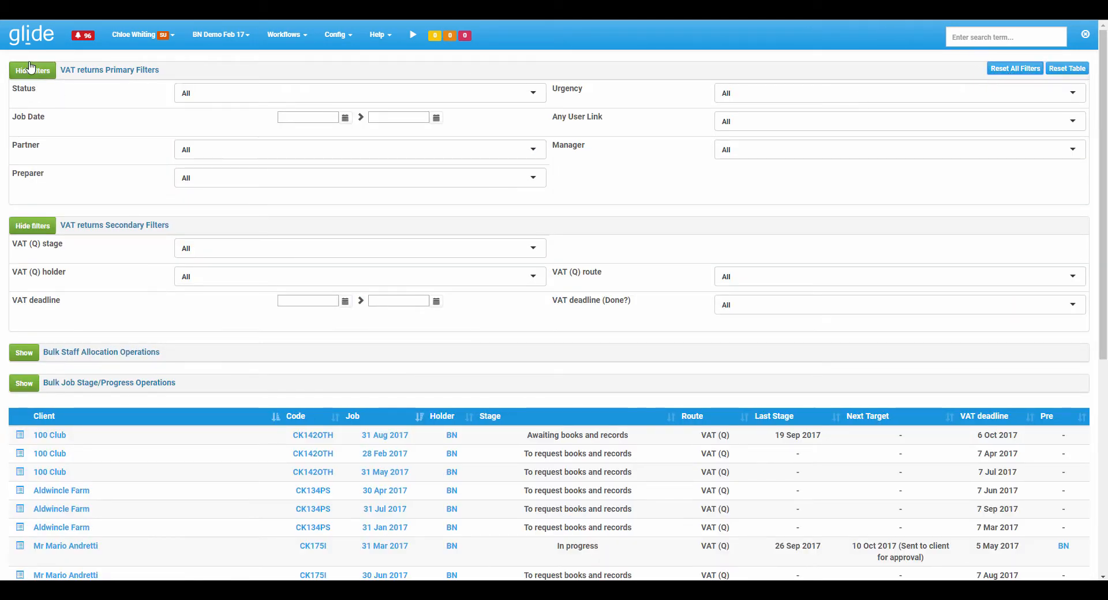
{"action": "left_click", "coordinate": [33, 74]}
{"action": "left_click", "coordinate": [35, 102]}
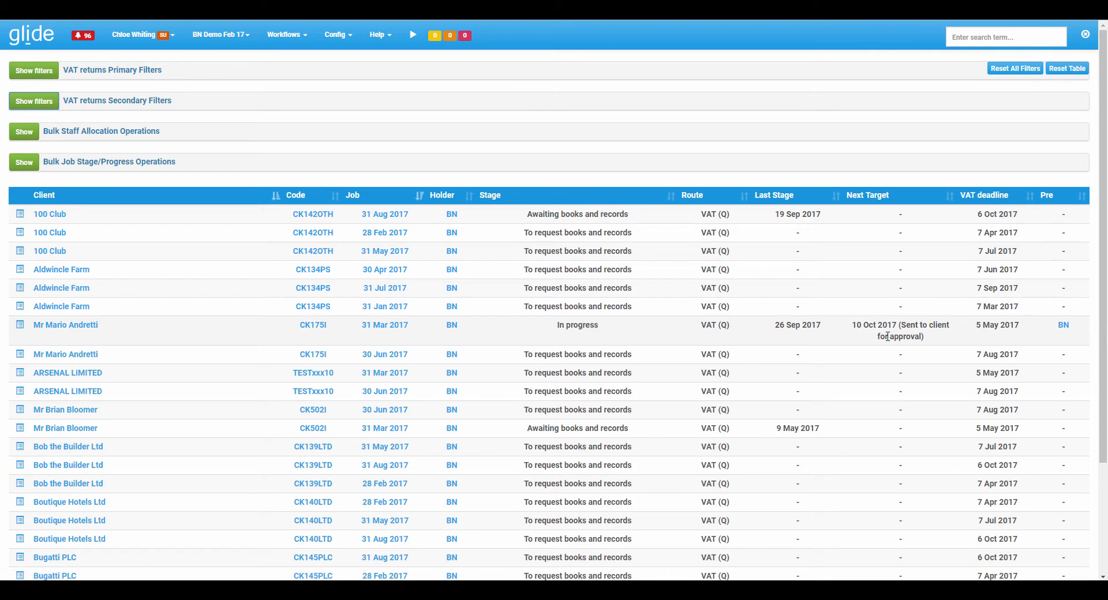
- Sort the VAT returns jobs by Next Target in descending order and examine the first job's target stage
{"action": "left_click", "coordinate": [879, 200]}
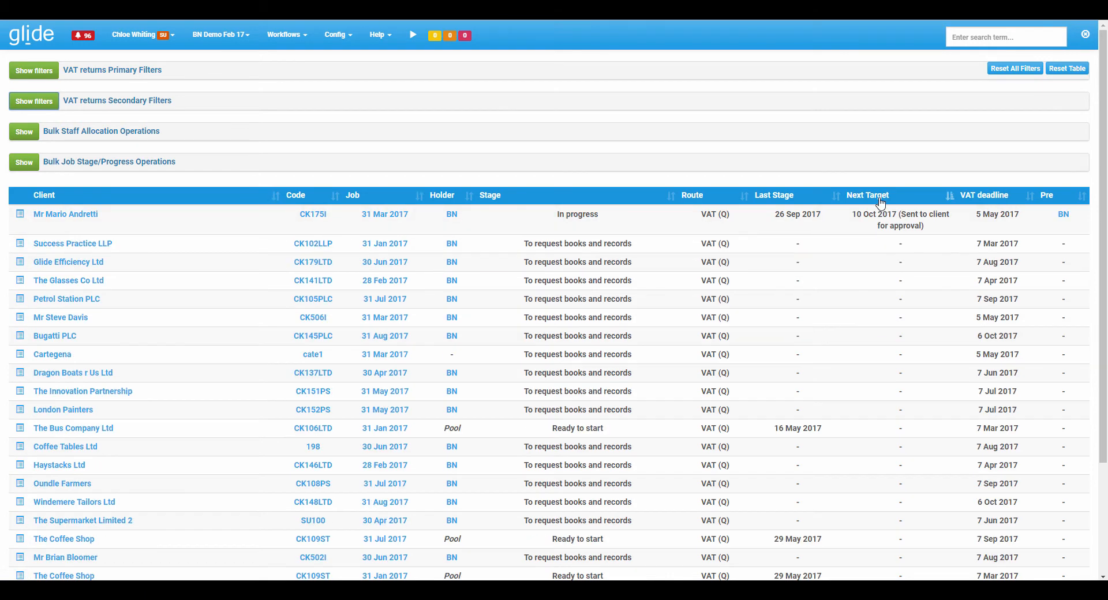
{"action": "left_click", "coordinate": [879, 203]}
{"action": "left_click_drag", "start_coordinate": [902, 214], "coordinate": [922, 226]}
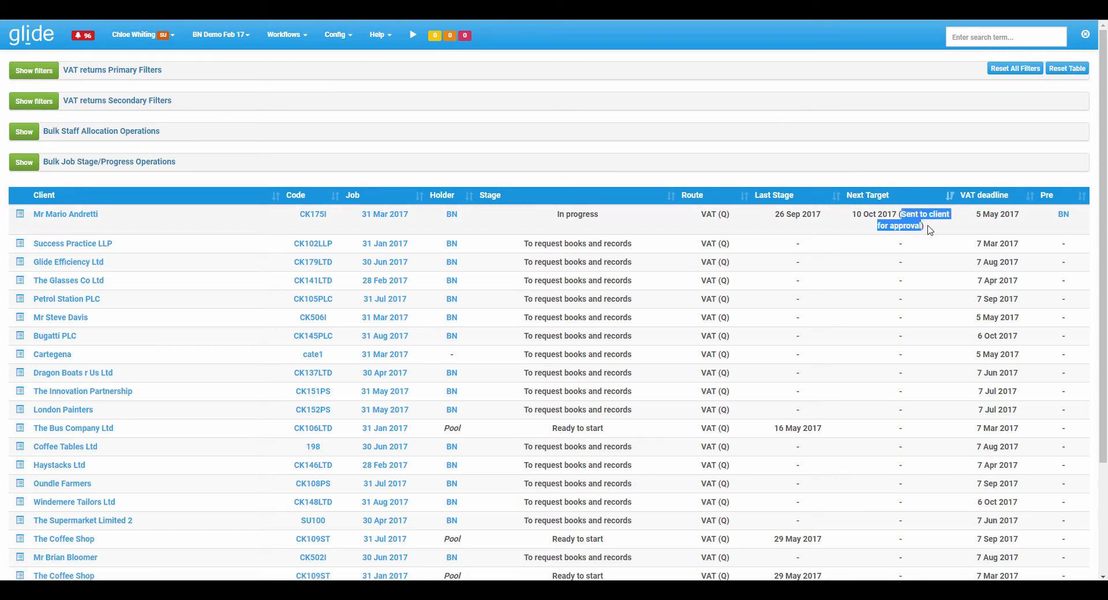
{"action": "left_click", "coordinate": [928, 228]}
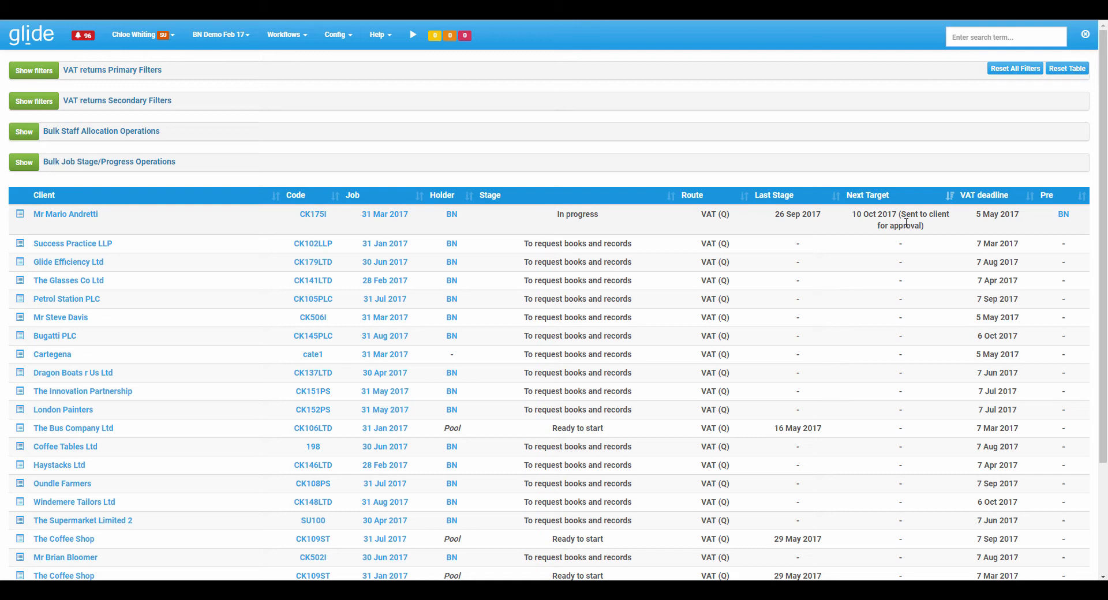
- Open the dashboard and examine the client's VAT (Q) days figure in Upcoming Targets, along with the widget's scope setting
{"action": "left_click", "coordinate": [25, 36]}
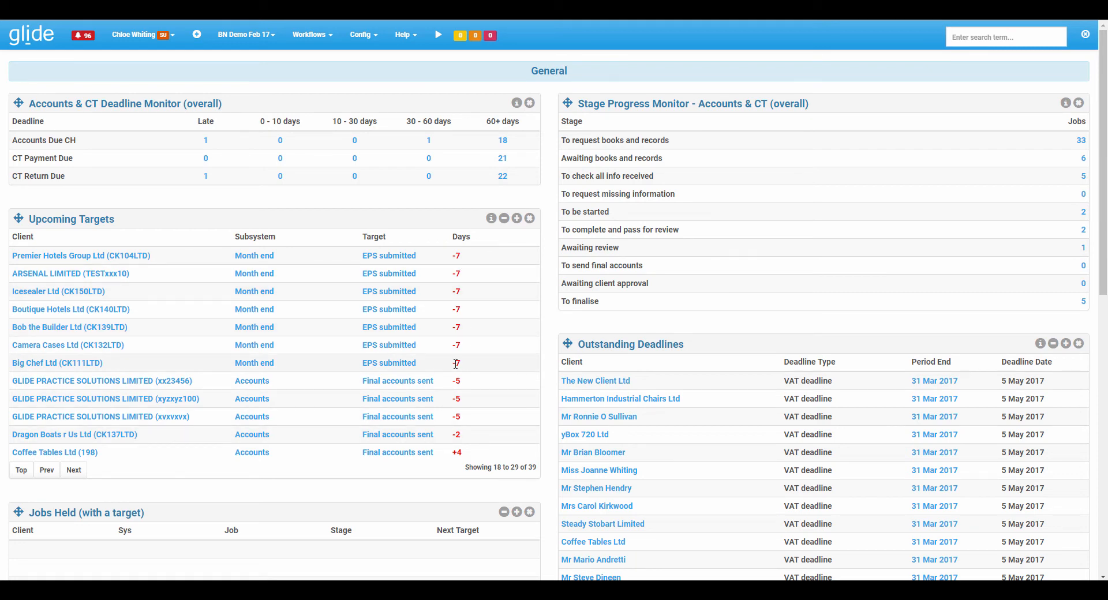
{"action": "left_click", "coordinate": [77, 470]}
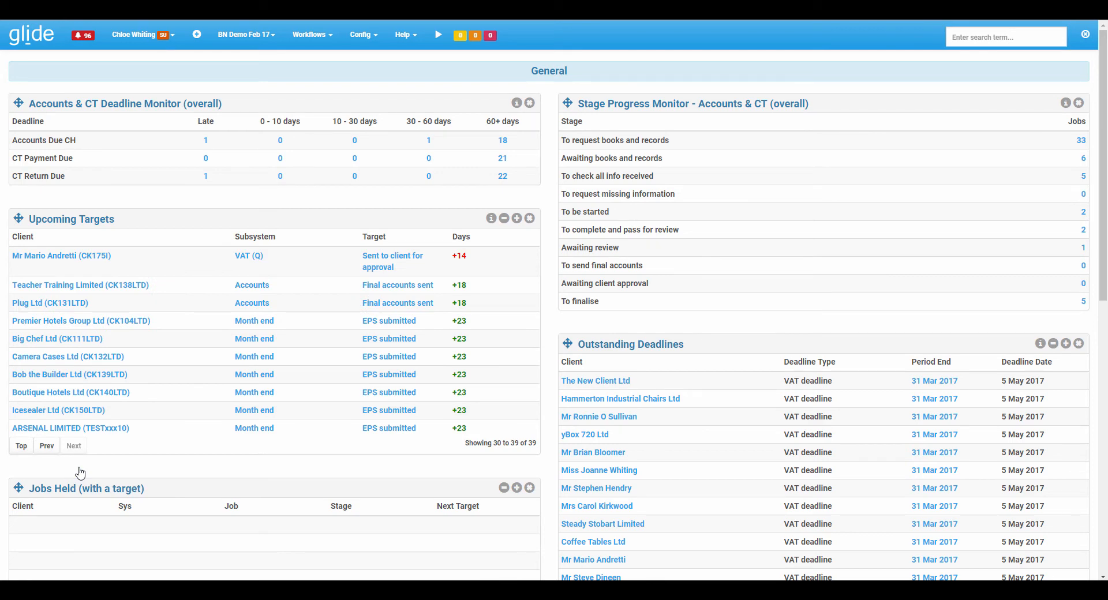
{"action": "left_click", "coordinate": [491, 218]}
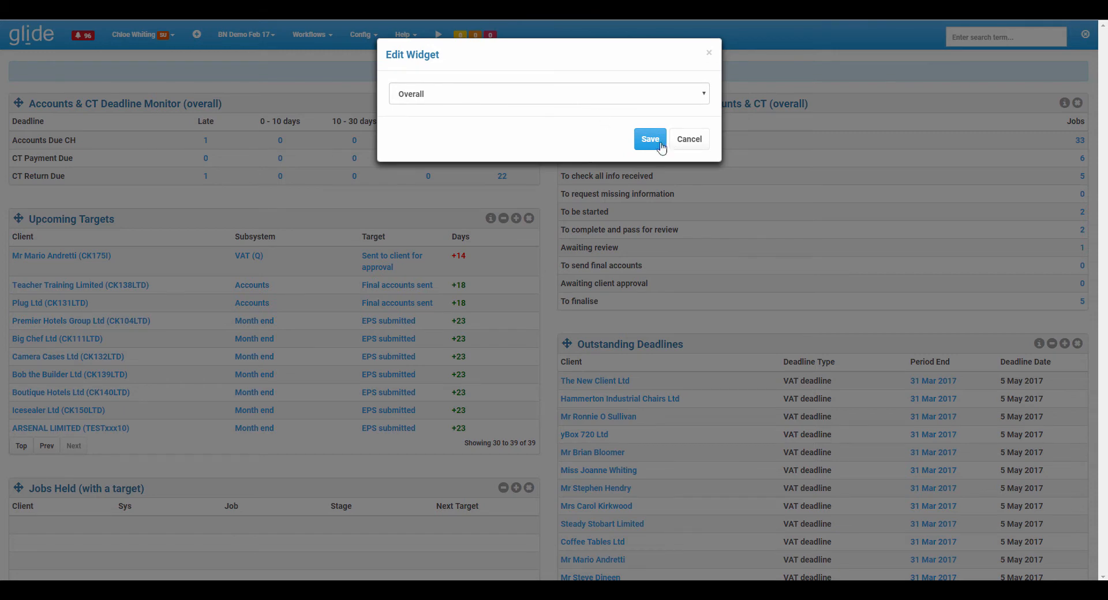
{"action": "left_click", "coordinate": [678, 135]}
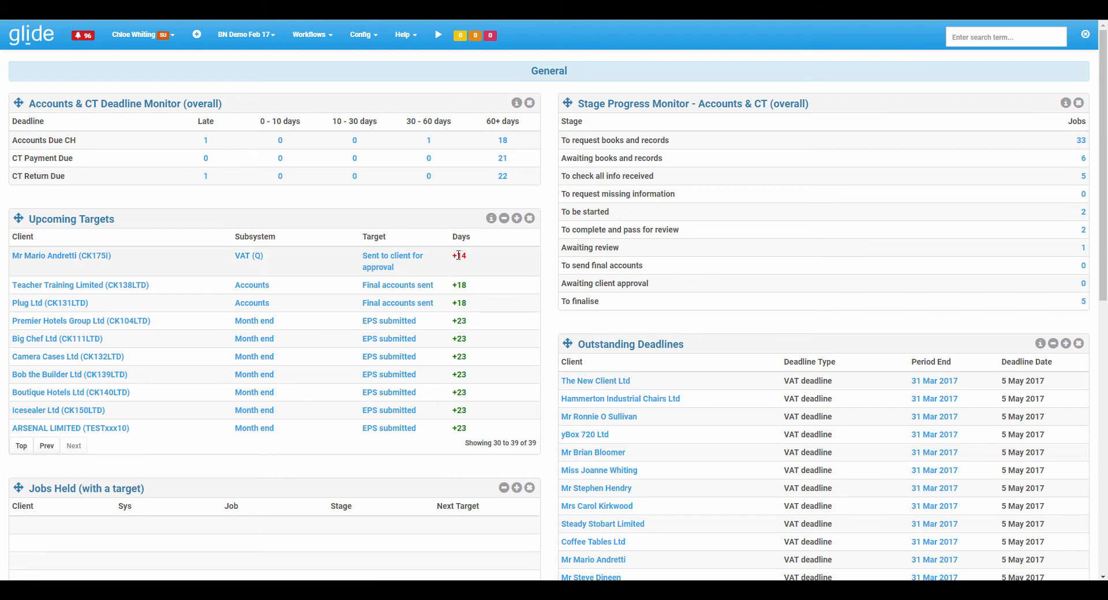
{"action": "left_click_drag", "start_coordinate": [454, 255], "coordinate": [460, 255]}
{"action": "left_click", "coordinate": [459, 258]}
{"action": "left_click_drag", "start_coordinate": [453, 256], "coordinate": [469, 256]}
{"action": "left_click", "coordinate": [478, 254]}
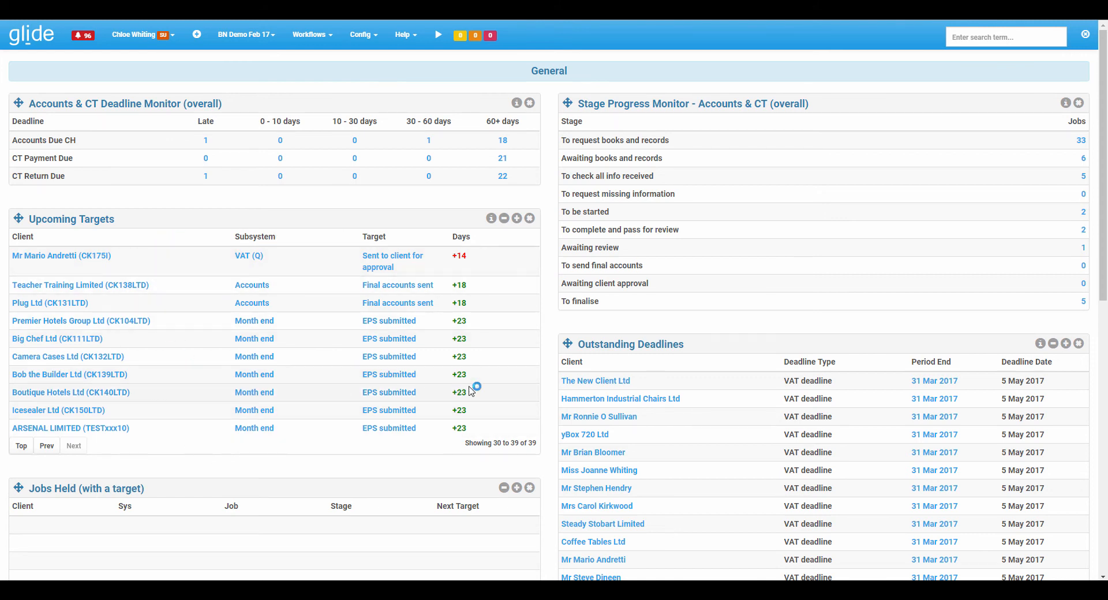
- Examine the Jobs Held (with a target) widget on the dashboard
{"action": "scroll", "coordinate": [401, 292], "scroll_direction": "down", "scroll_amount": 4}
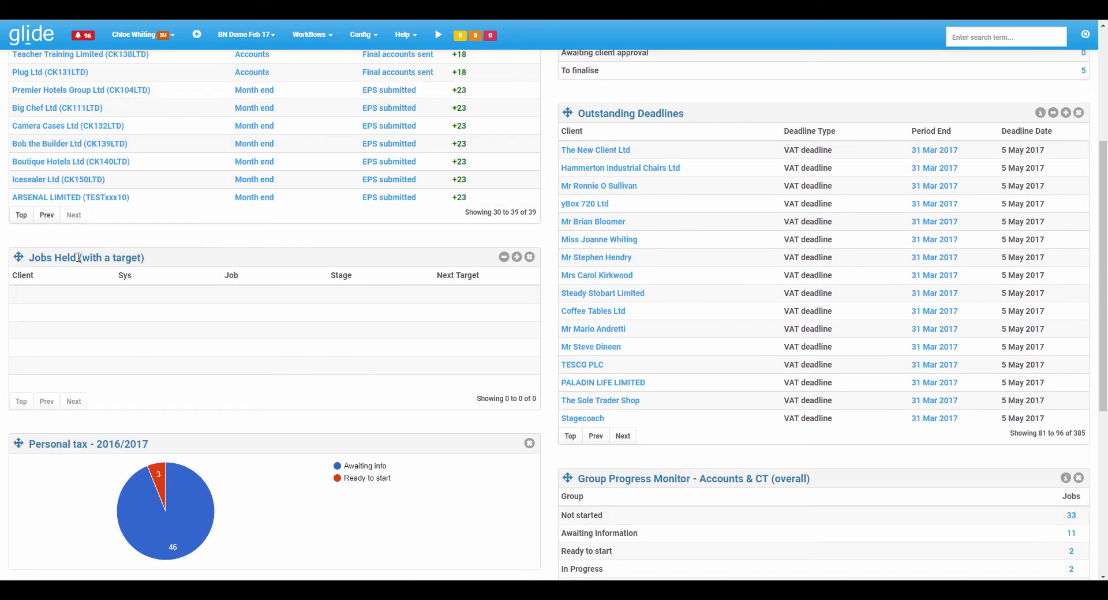
{"action": "left_click_drag", "start_coordinate": [42, 258], "coordinate": [138, 263]}
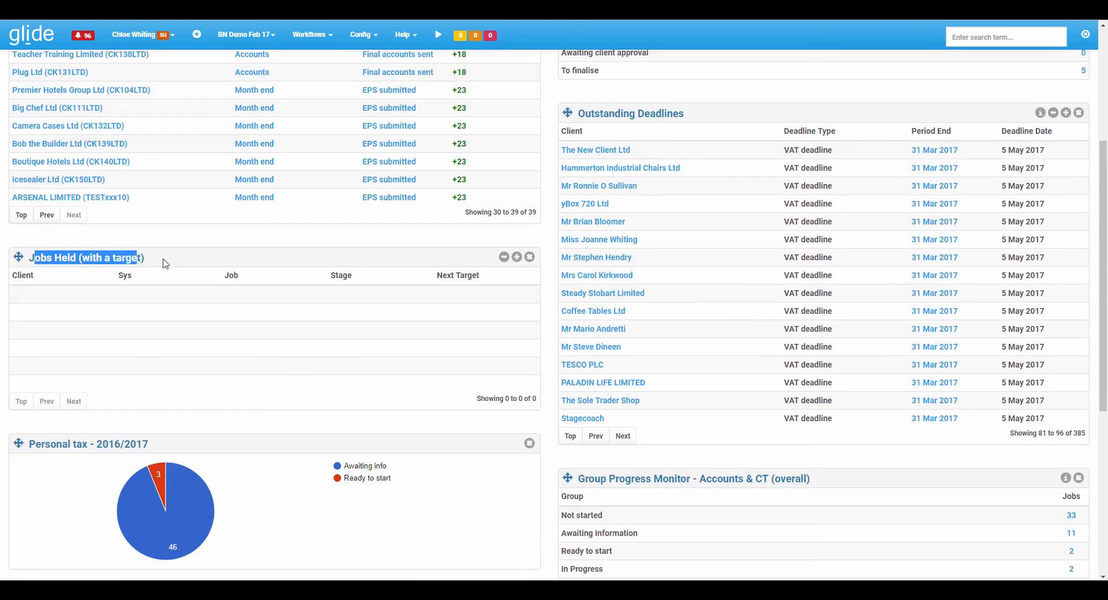
{"action": "left_click", "coordinate": [188, 260]}
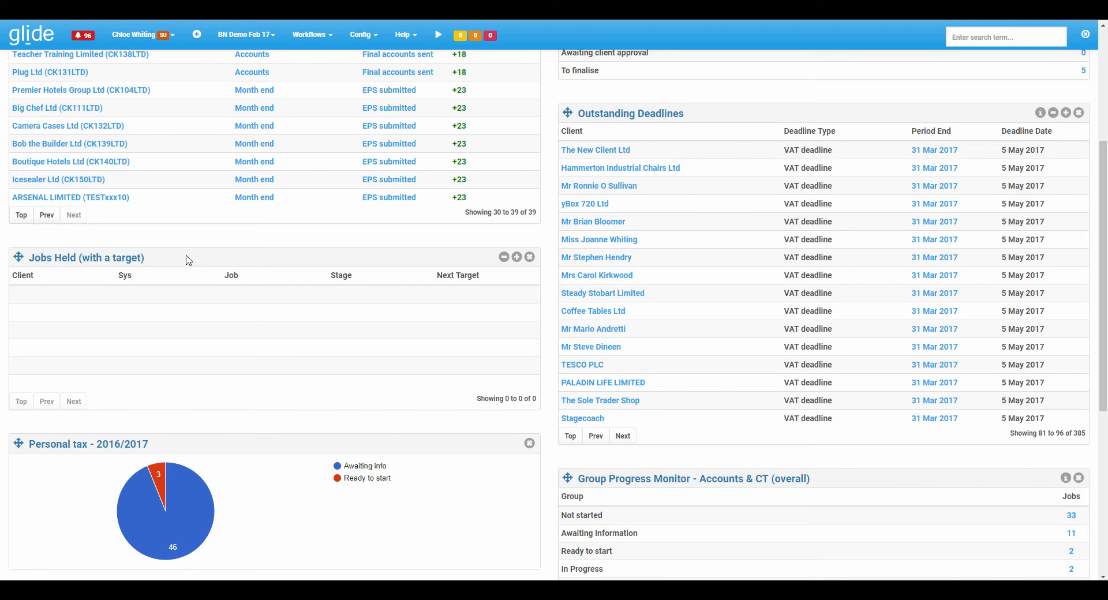